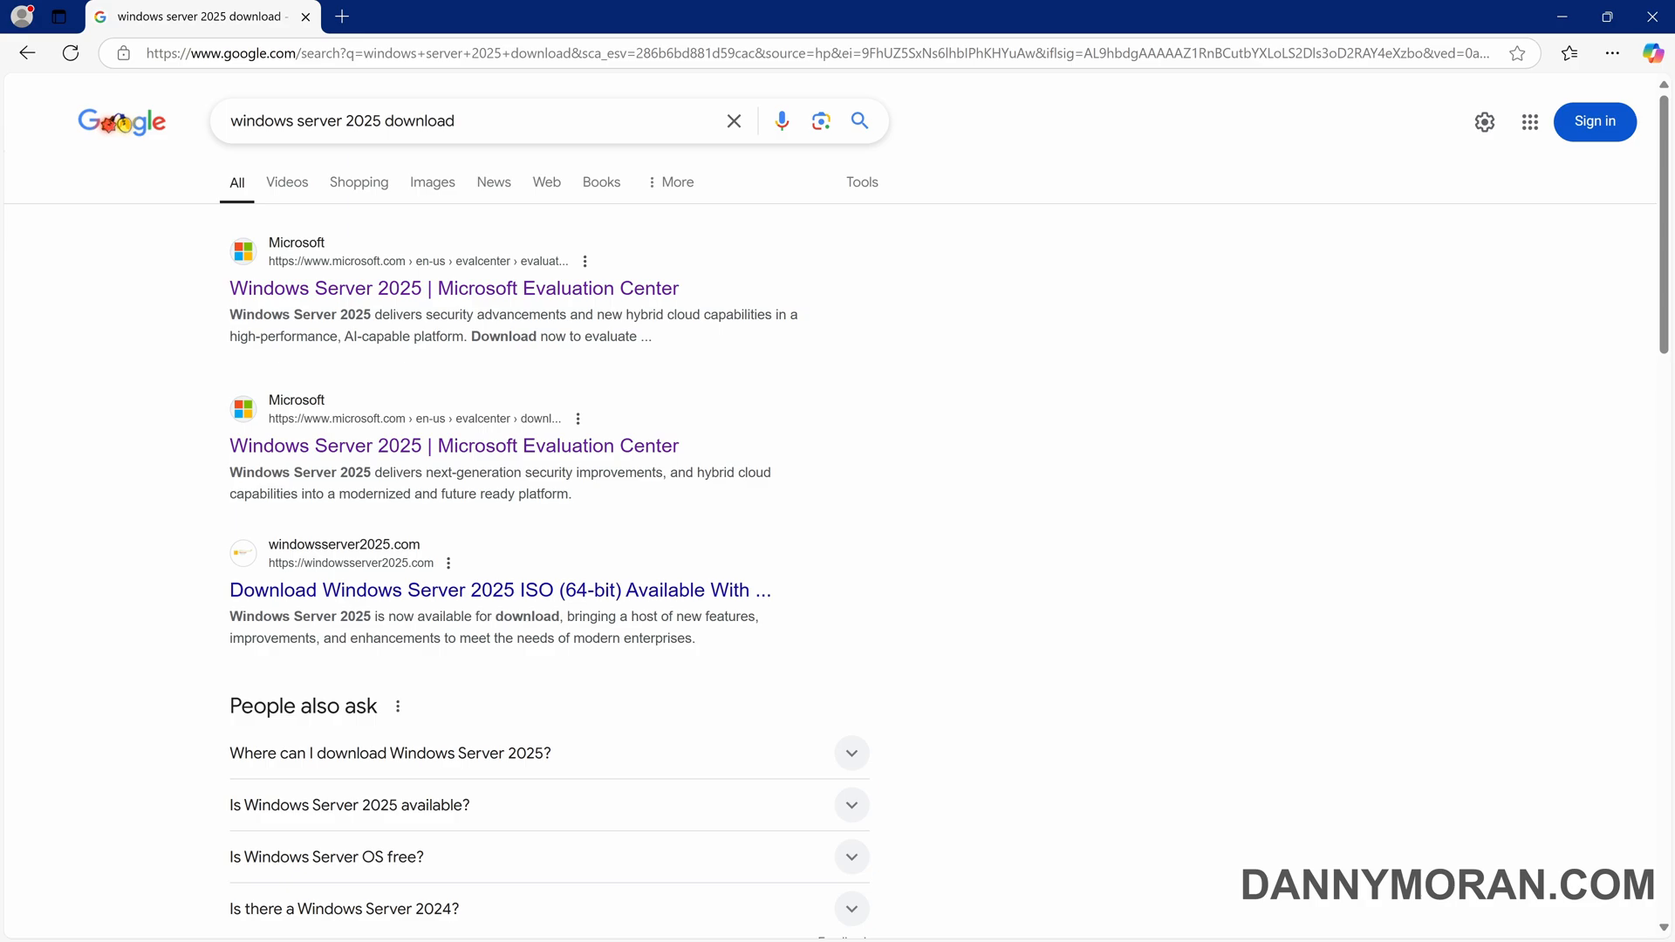
# Step: Open Microsoft's Windows Server 2025 evaluation download page and scroll past the cookie banner
pyautogui.click(512, 455)
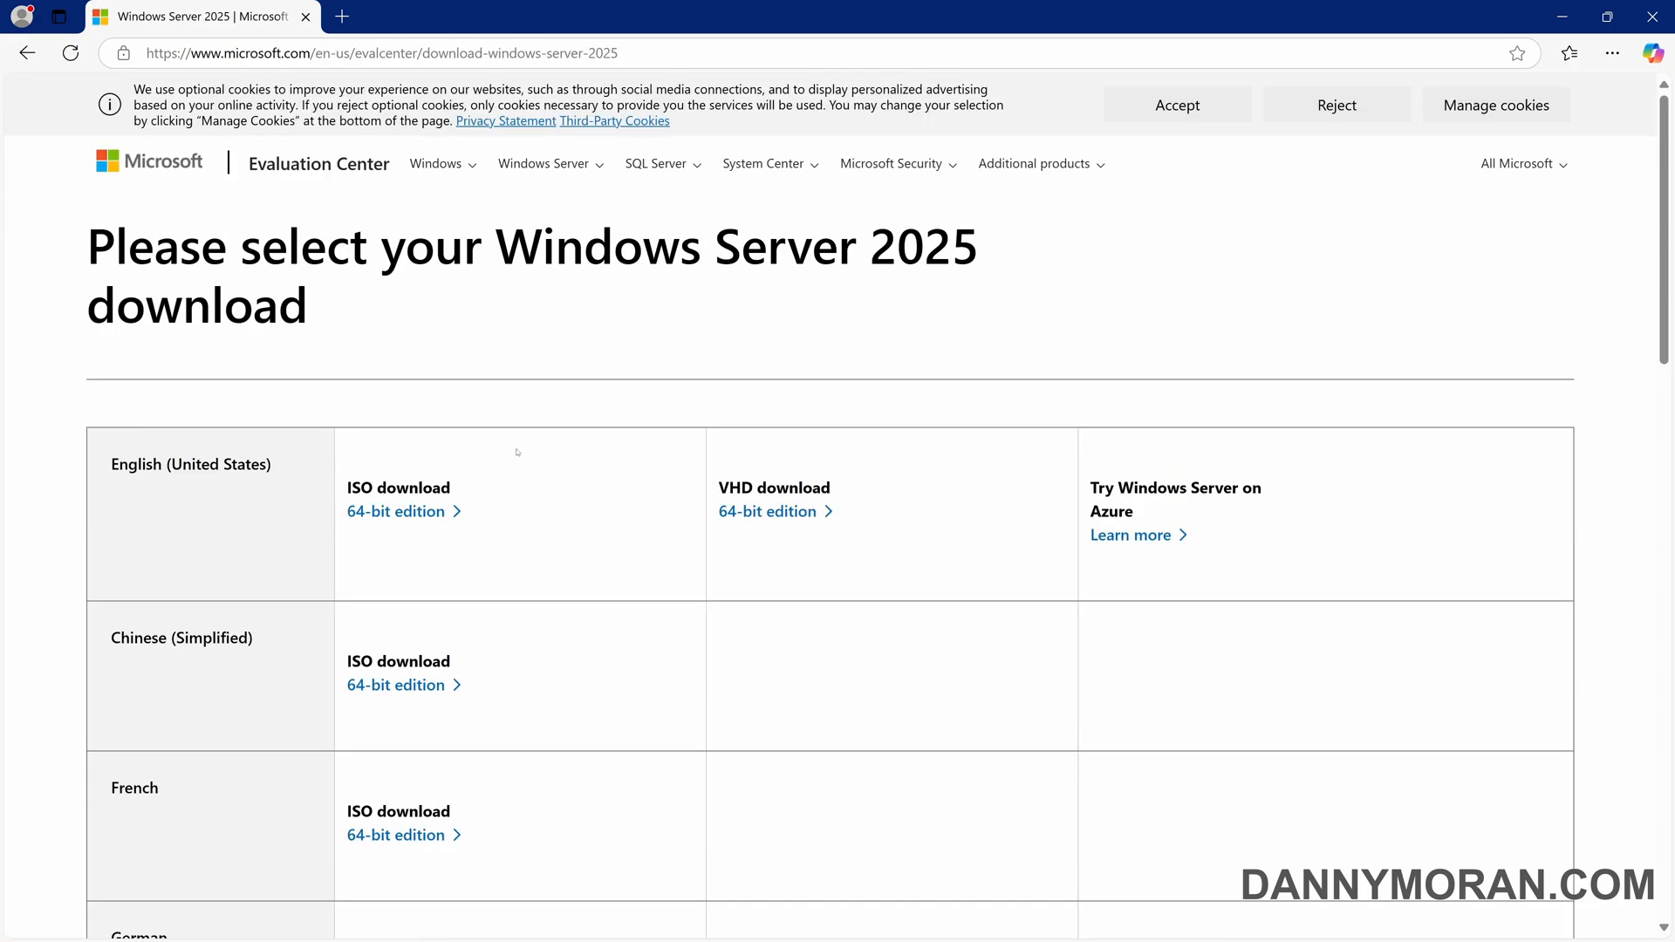
pyautogui.scroll(-1, 375, 457)
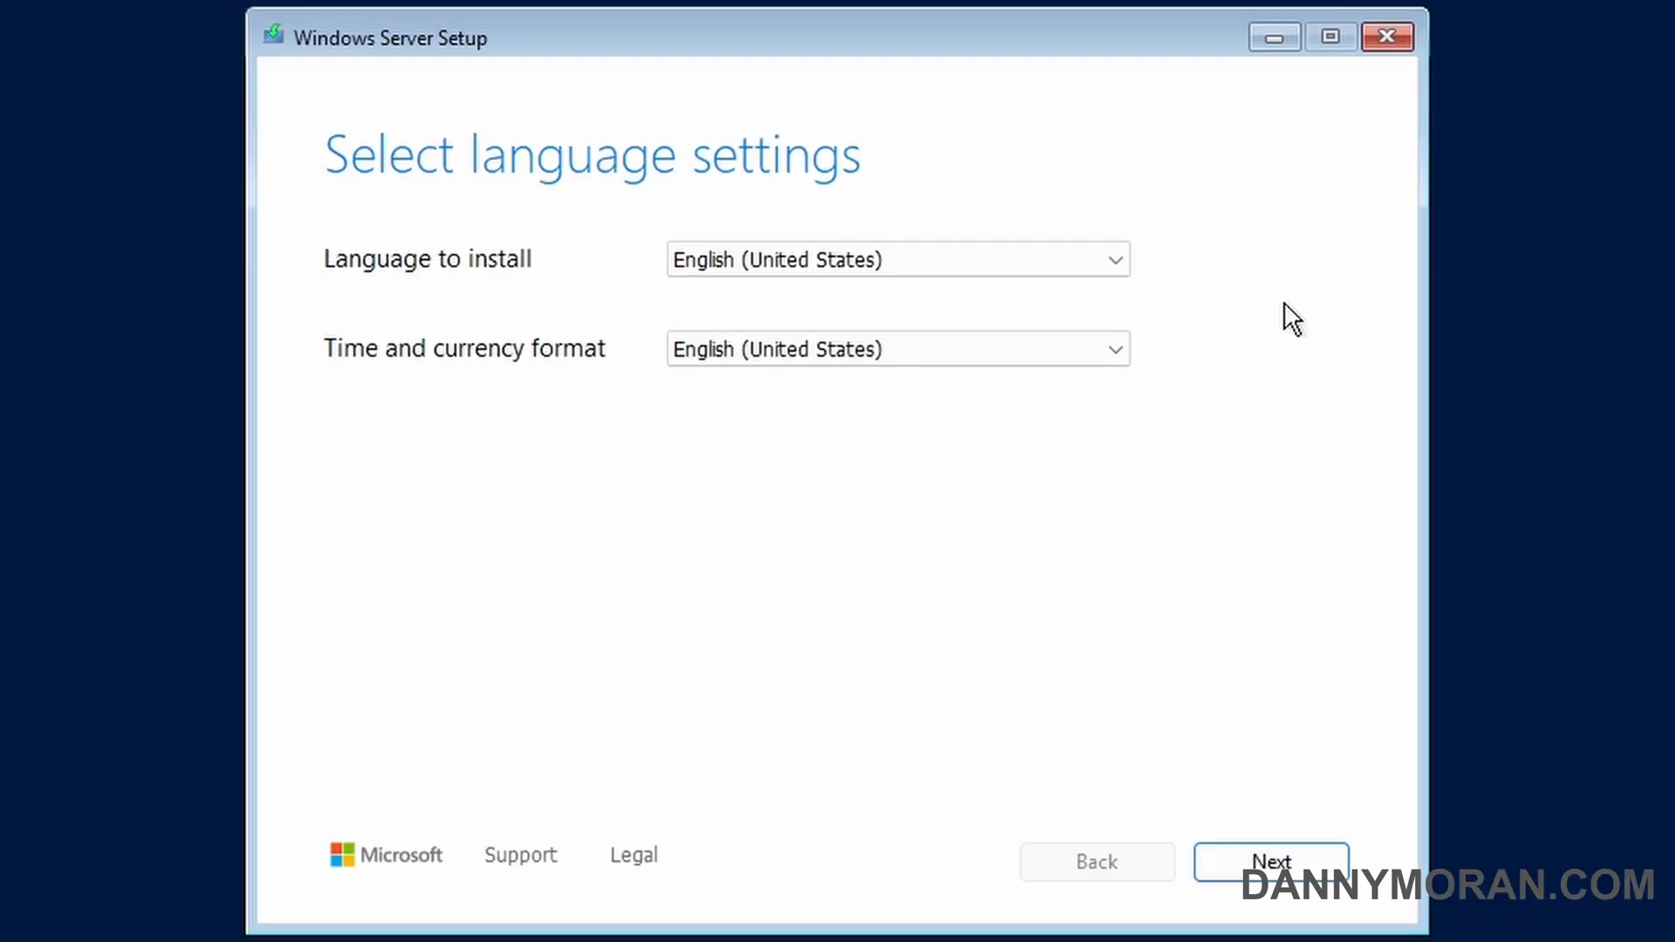
# Step: Choose English (United Kingdom) time and currency format and keep the United Kingdom keyboard
pyautogui.click(1044, 348)
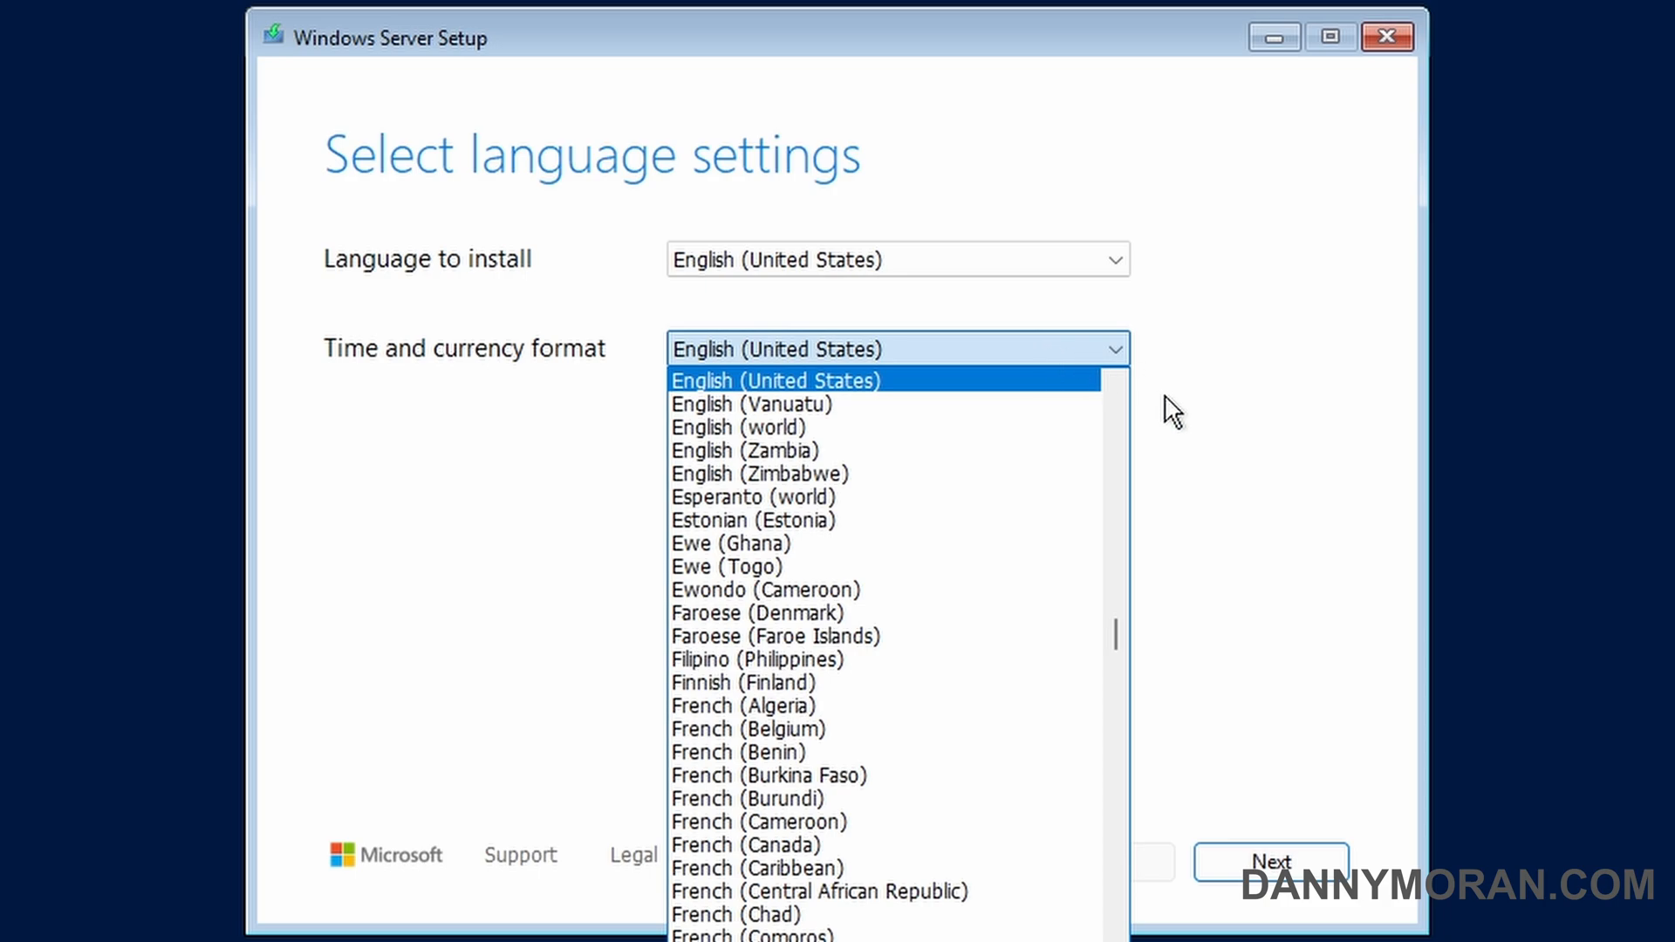
pyautogui.click(1104, 388)
pyautogui.click(1045, 379)
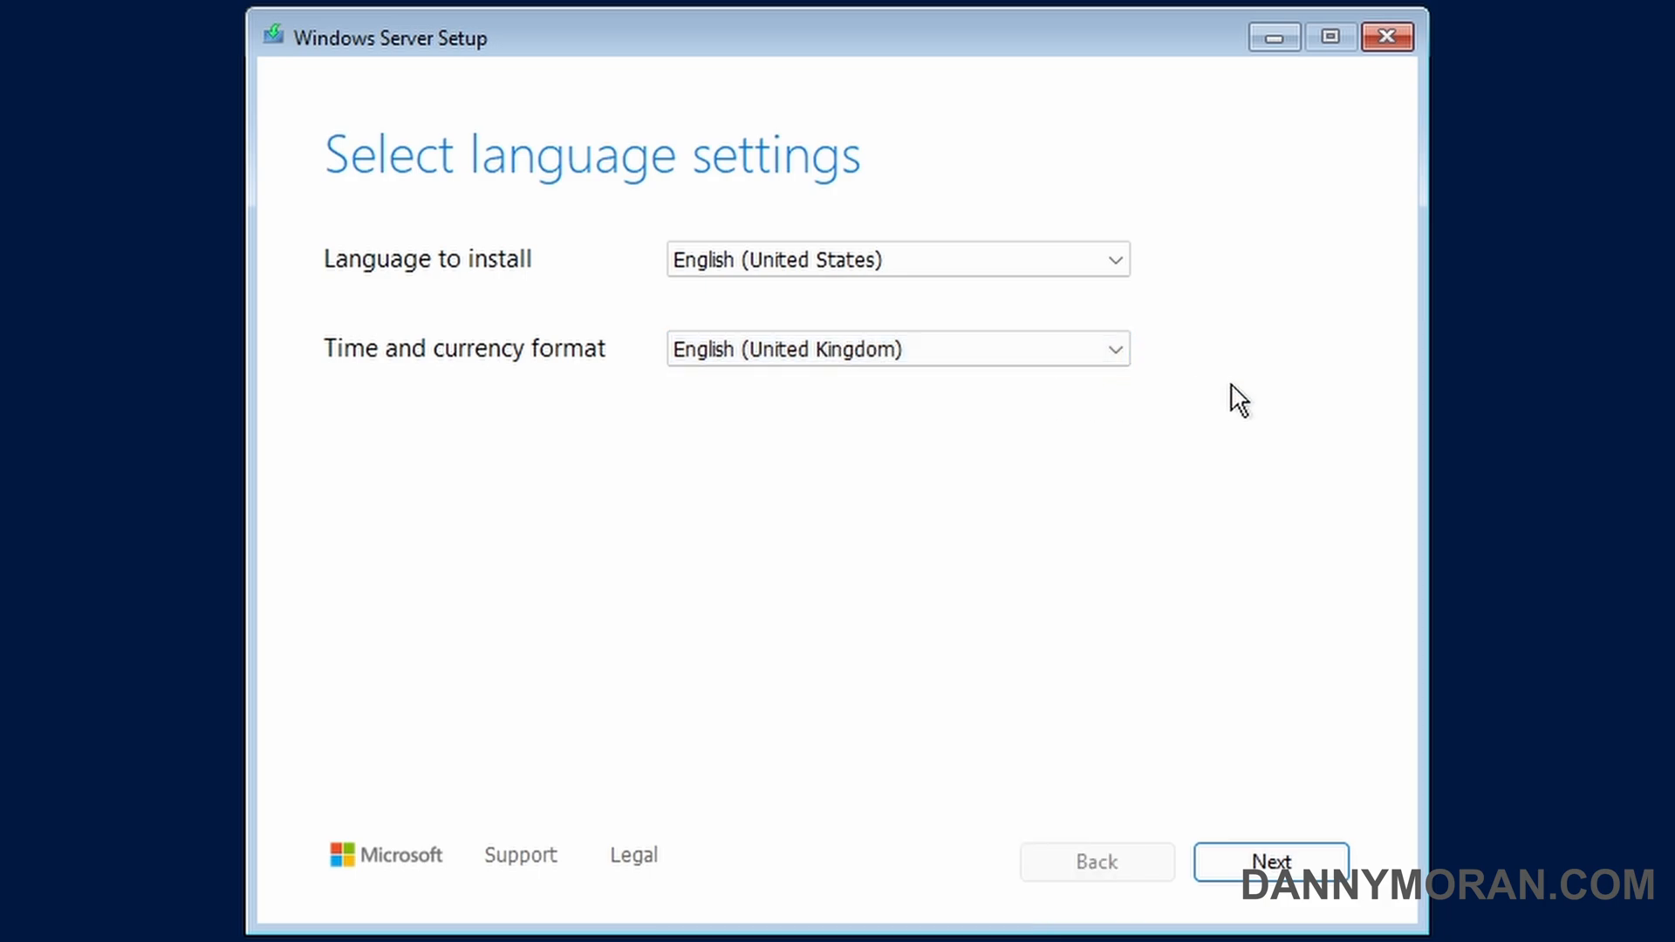
pyautogui.click(1316, 863)
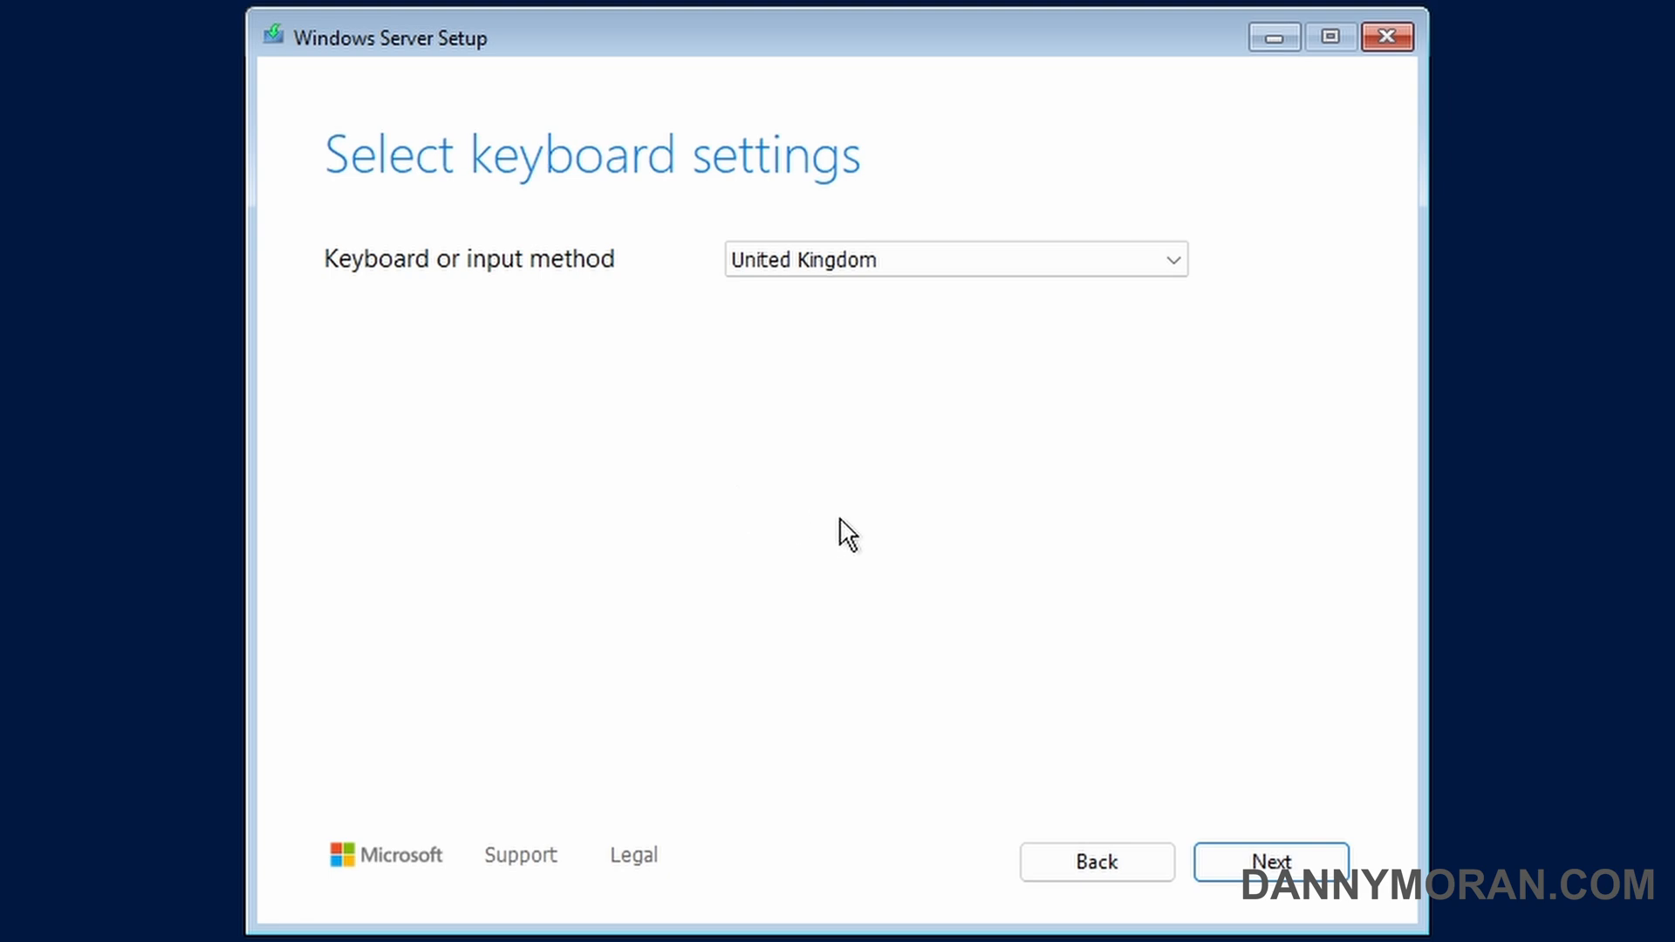
pyautogui.click(1283, 862)
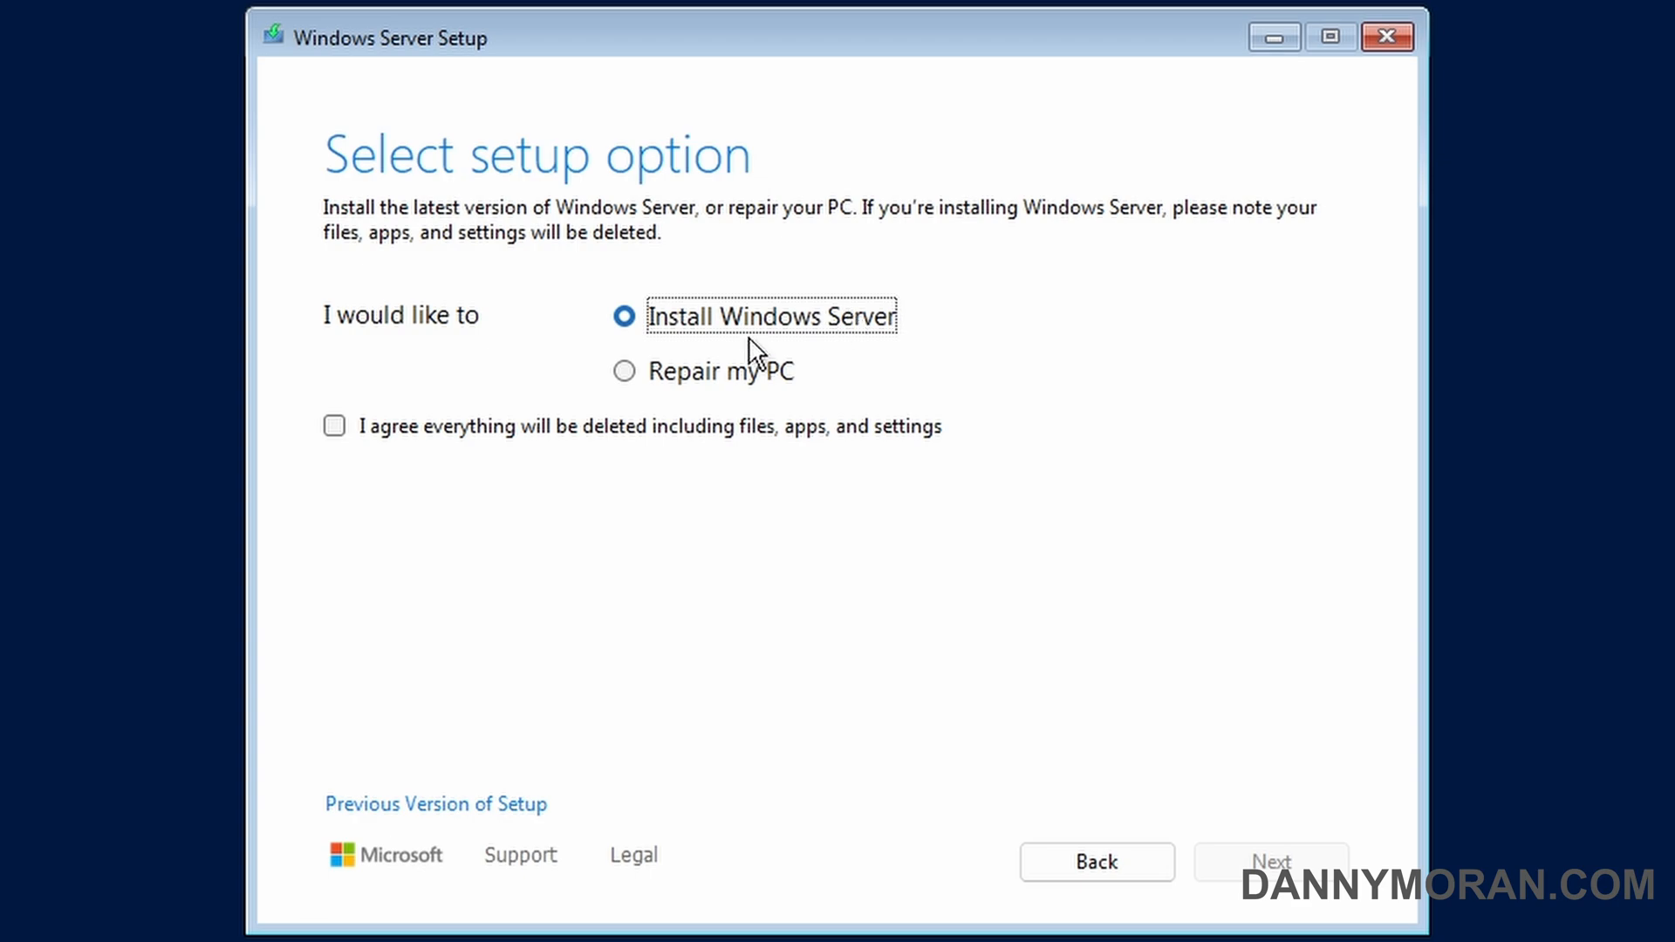
# Step: Agree to erase everything and select the Windows Server 2025 Datacenter Evaluation image
pyautogui.click(447, 430)
pyautogui.click(1306, 863)
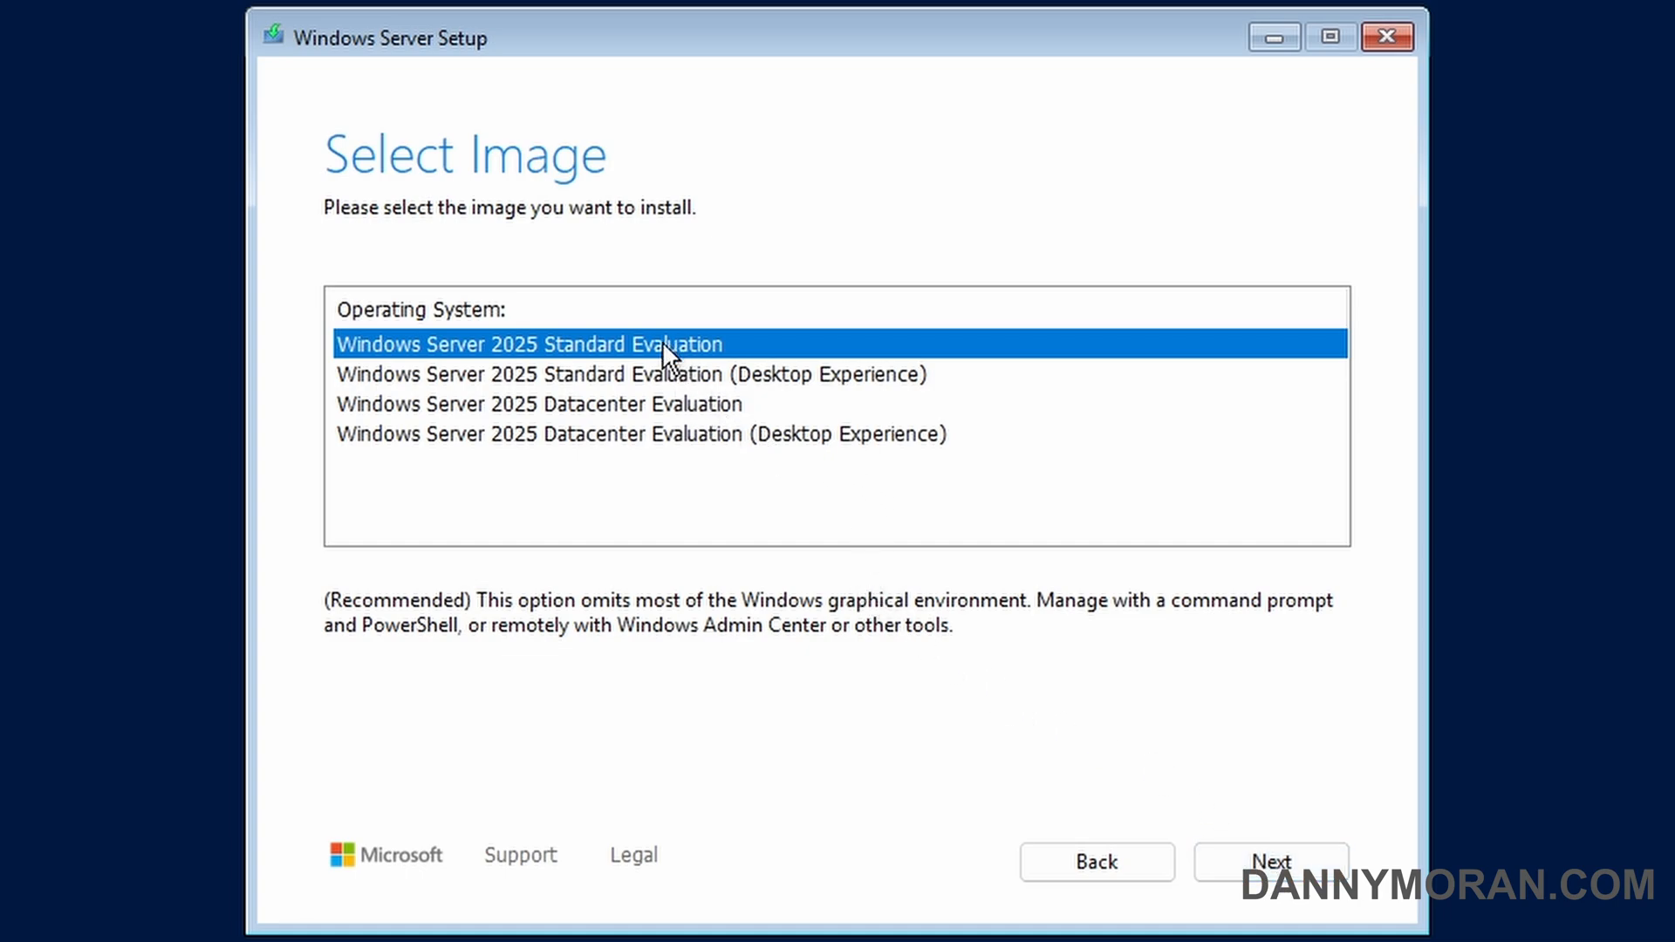
pyautogui.click(668, 407)
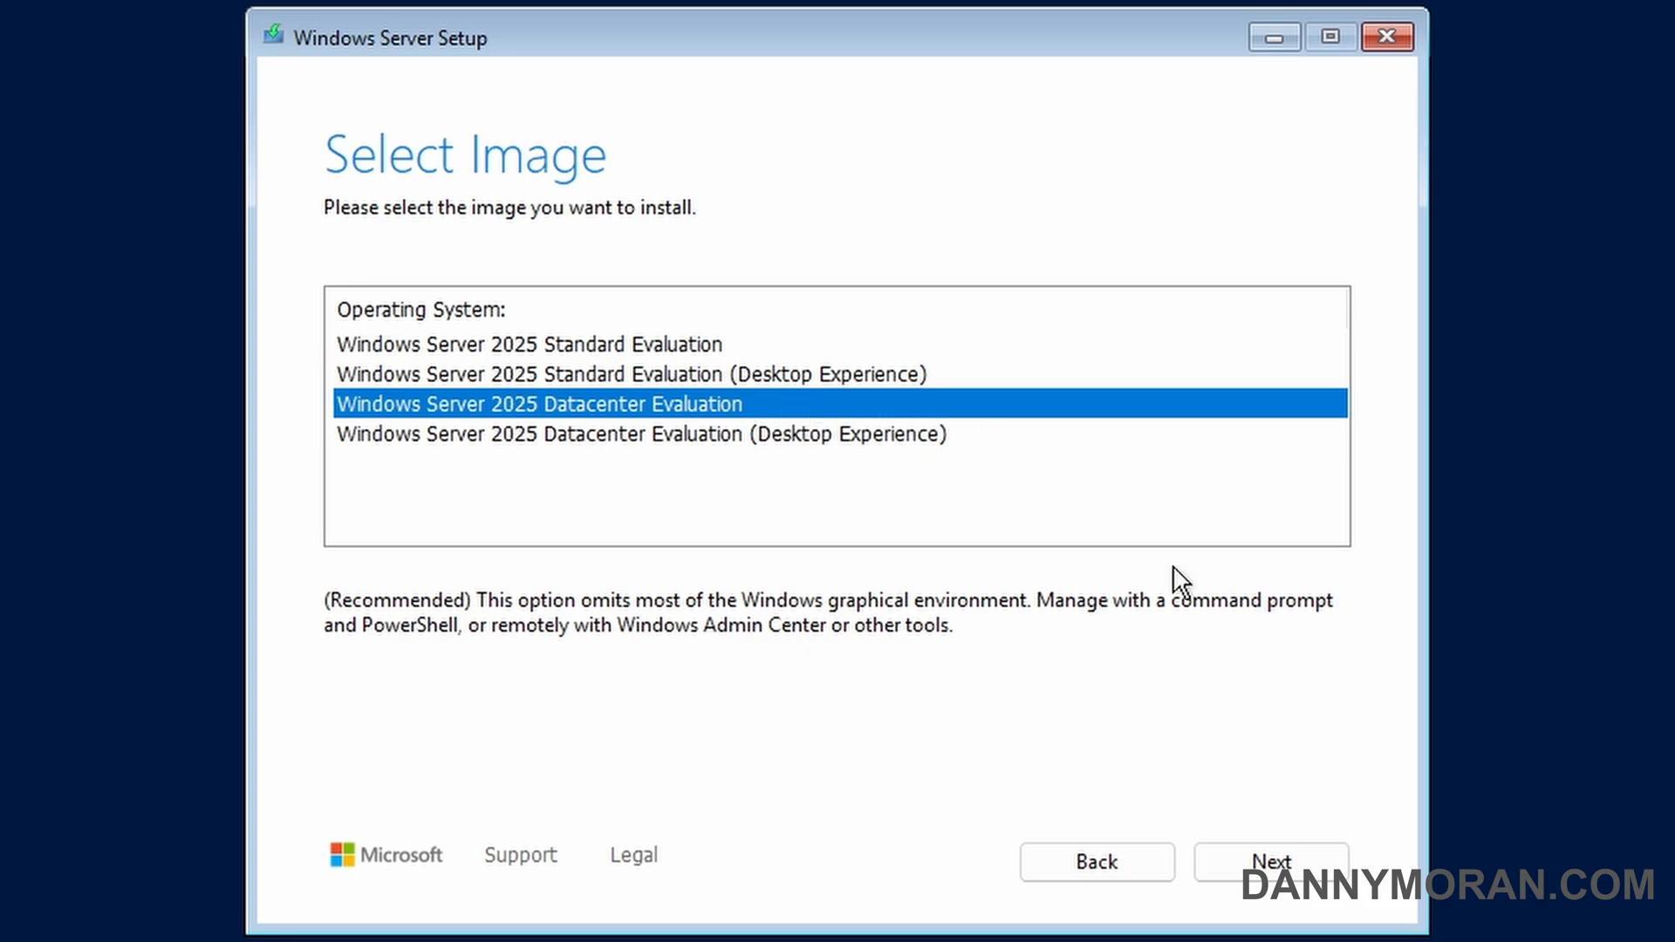
pyautogui.click(1271, 861)
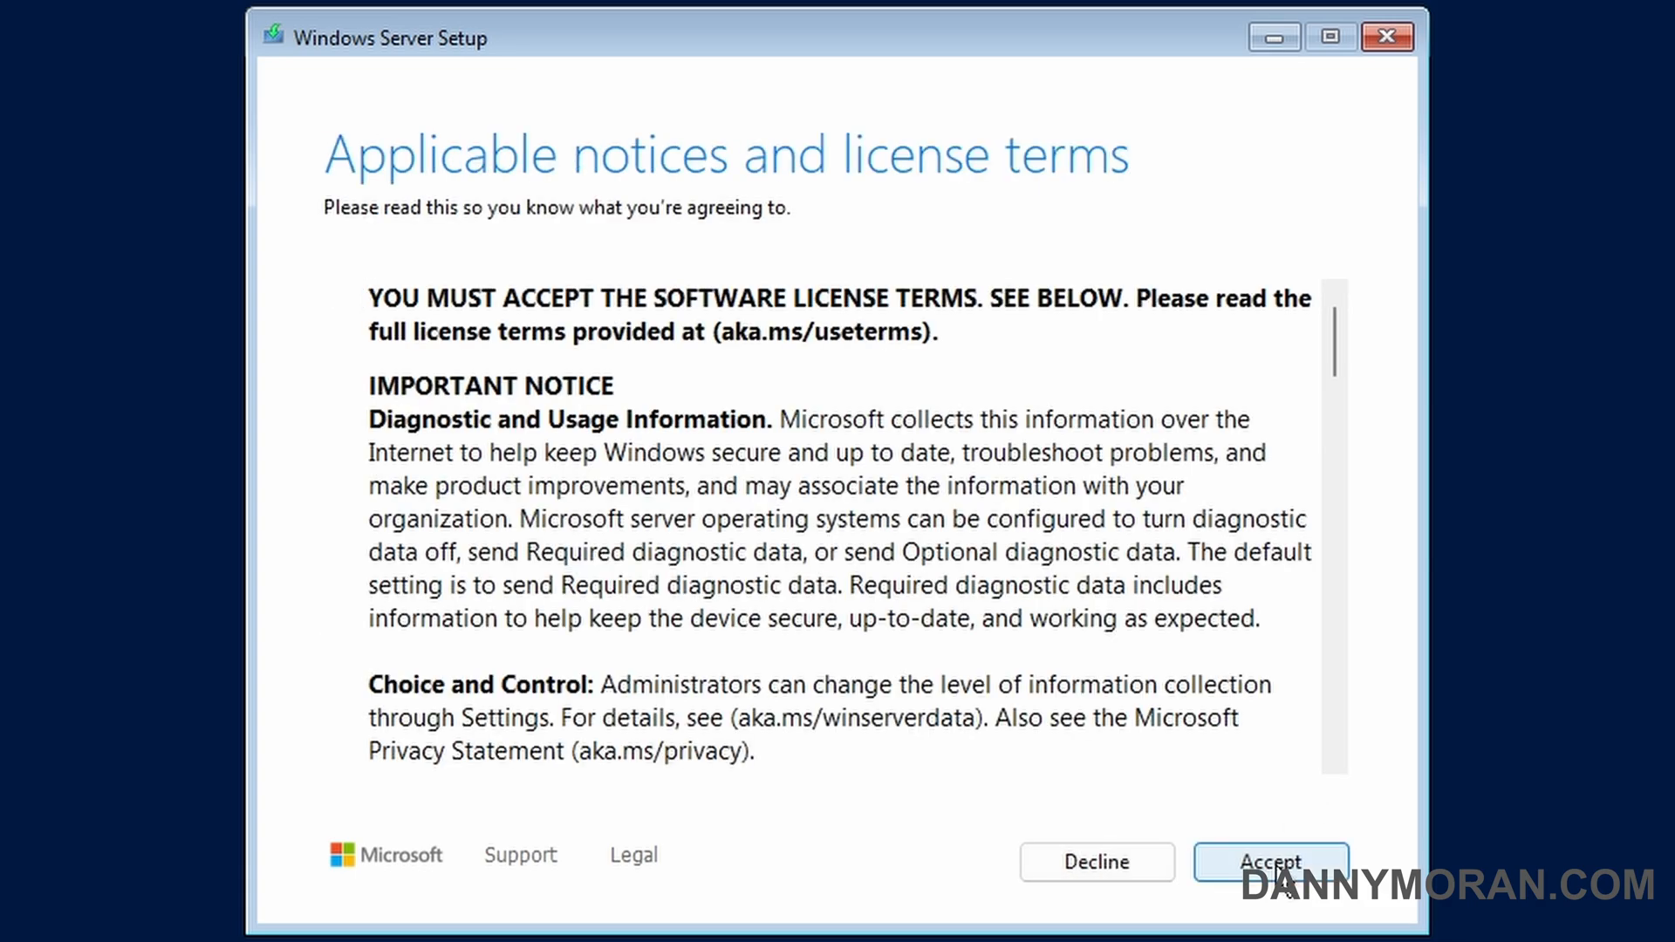
# Step: Accept the licence terms and install onto Disk 0's 50 GB unallocated space
pyautogui.click(1276, 866)
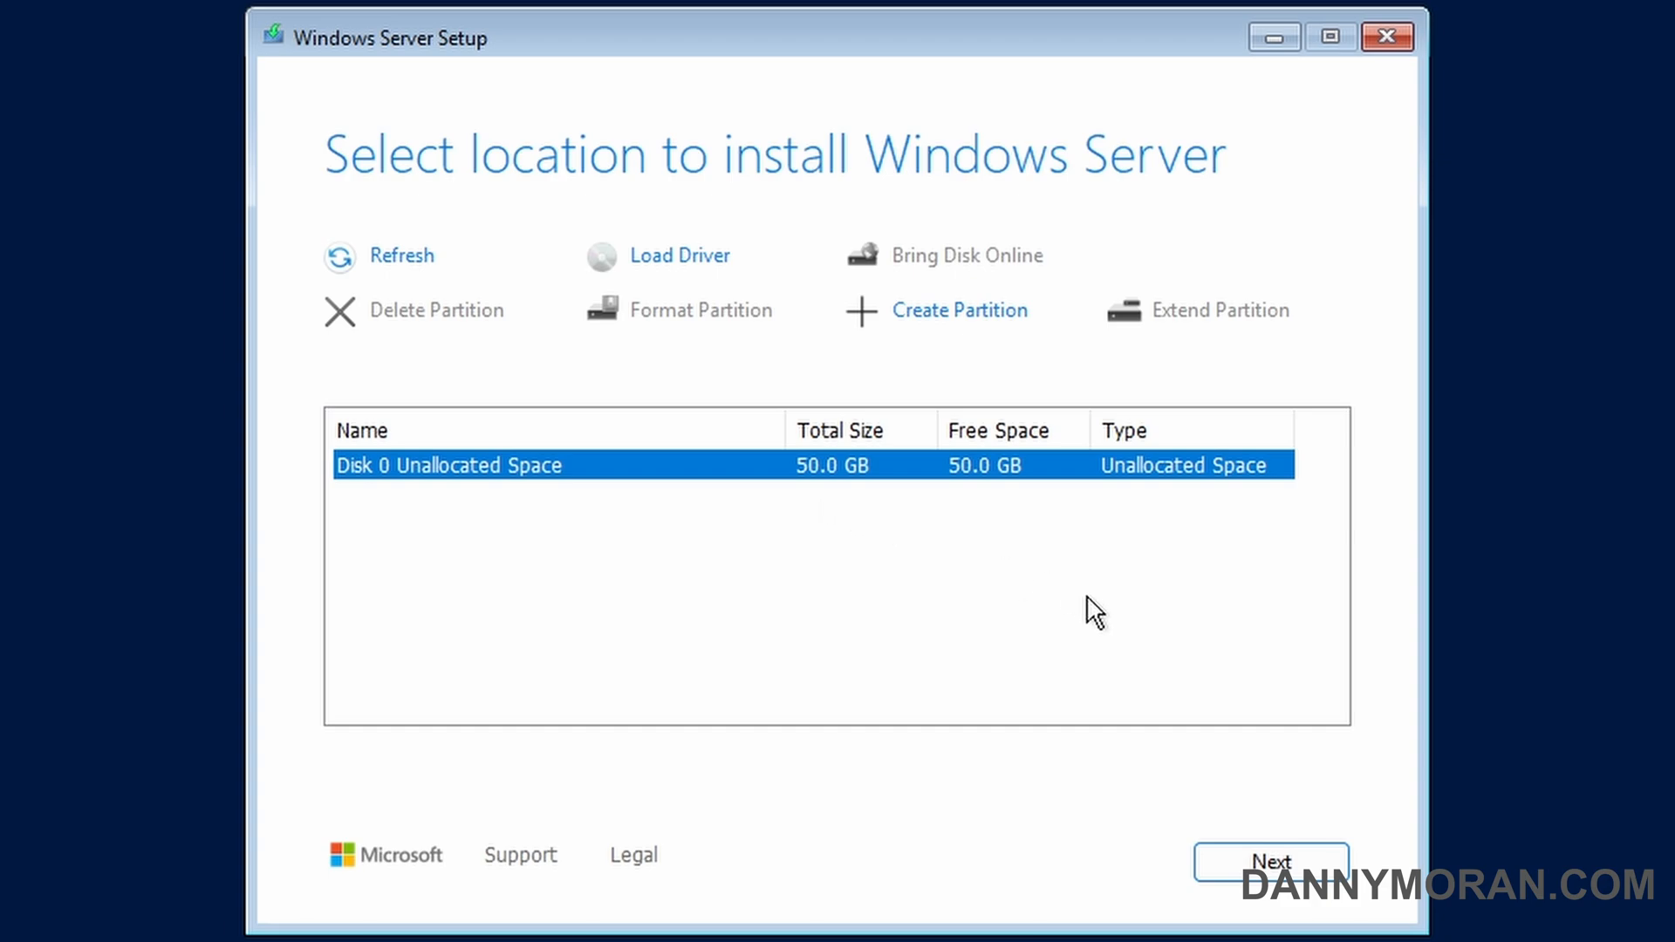
pyautogui.click(1290, 862)
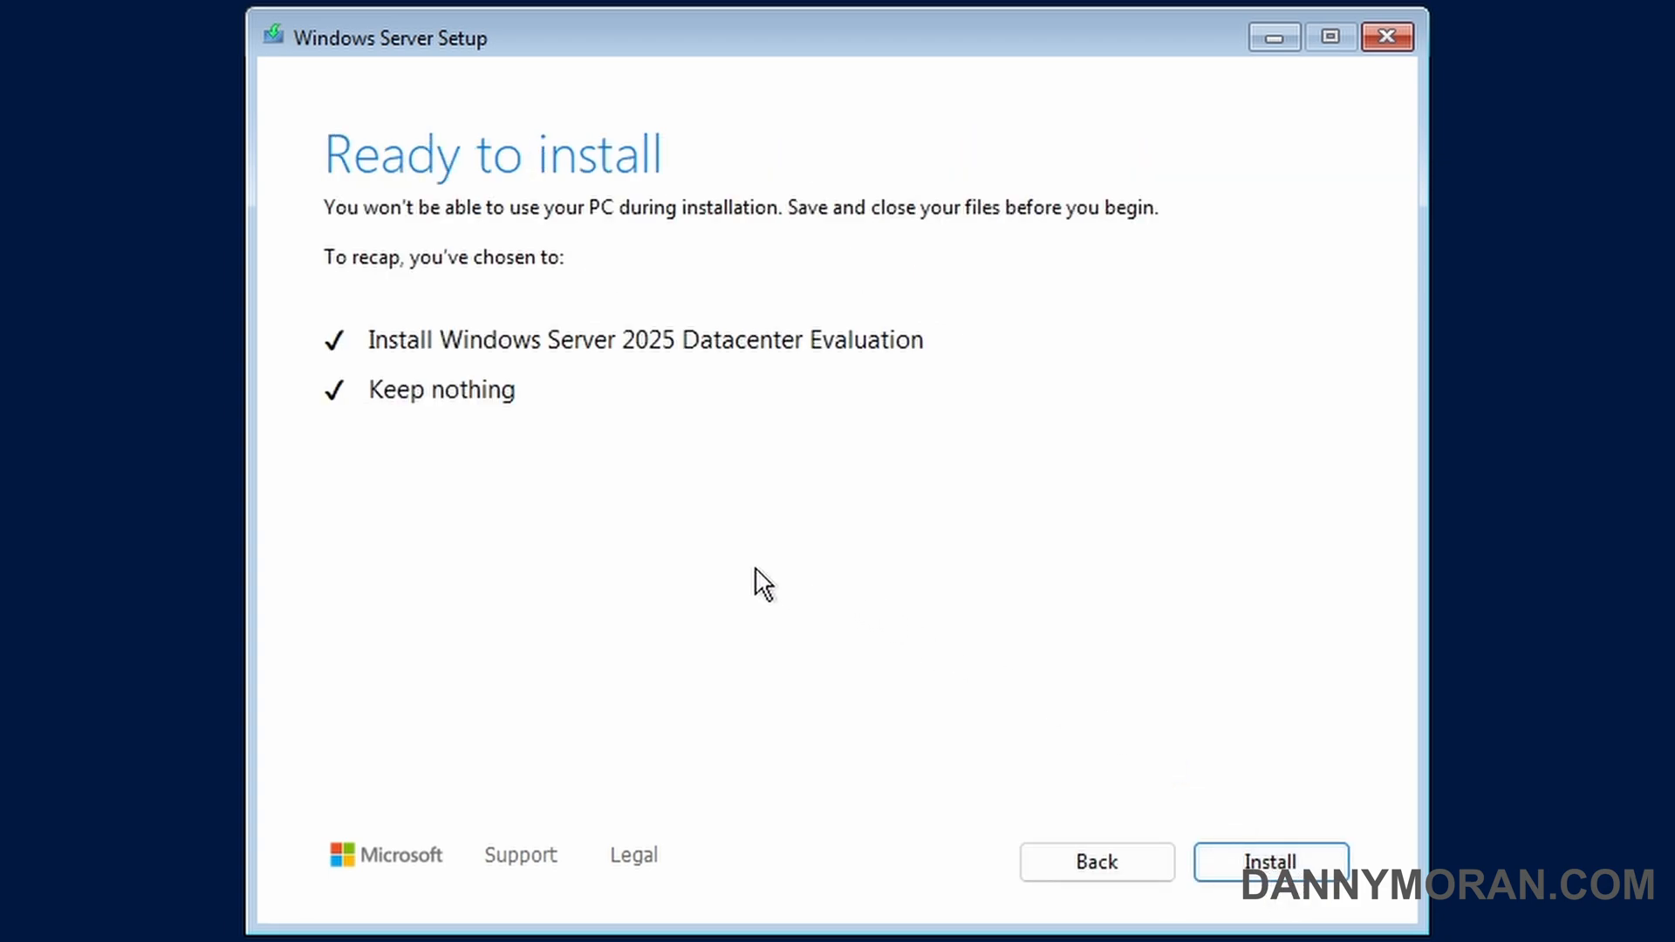
pyautogui.click(1298, 873)
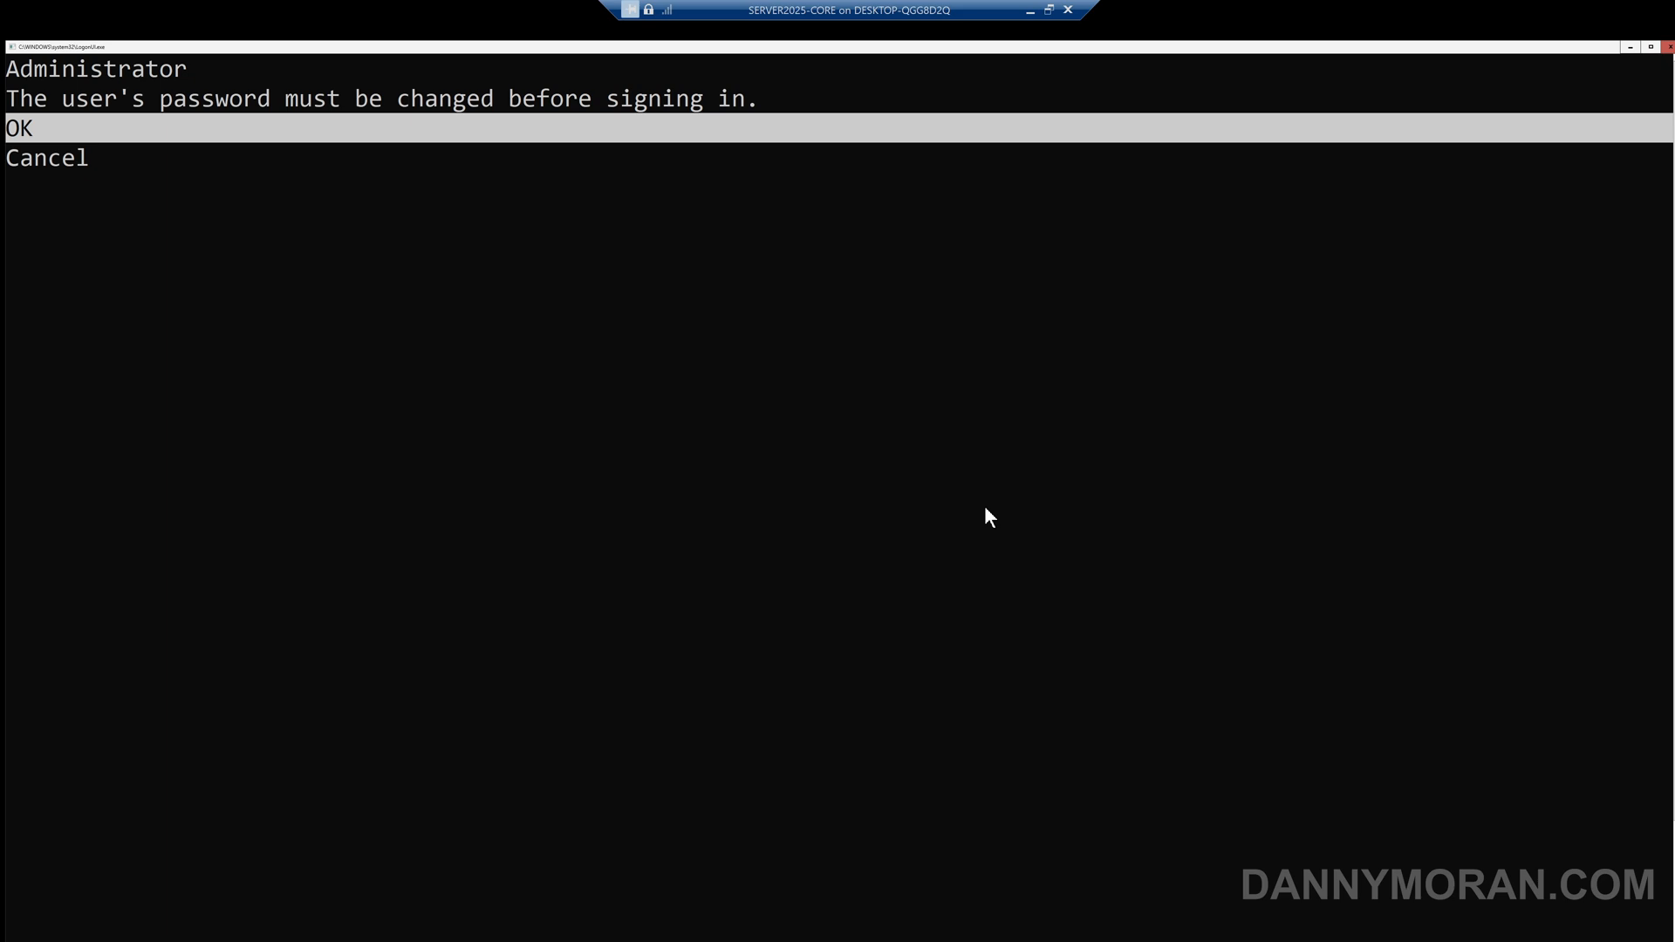
# Step: Enter and confirm a new Administrator password, then complete the sign-in
pyautogui.press('Return')
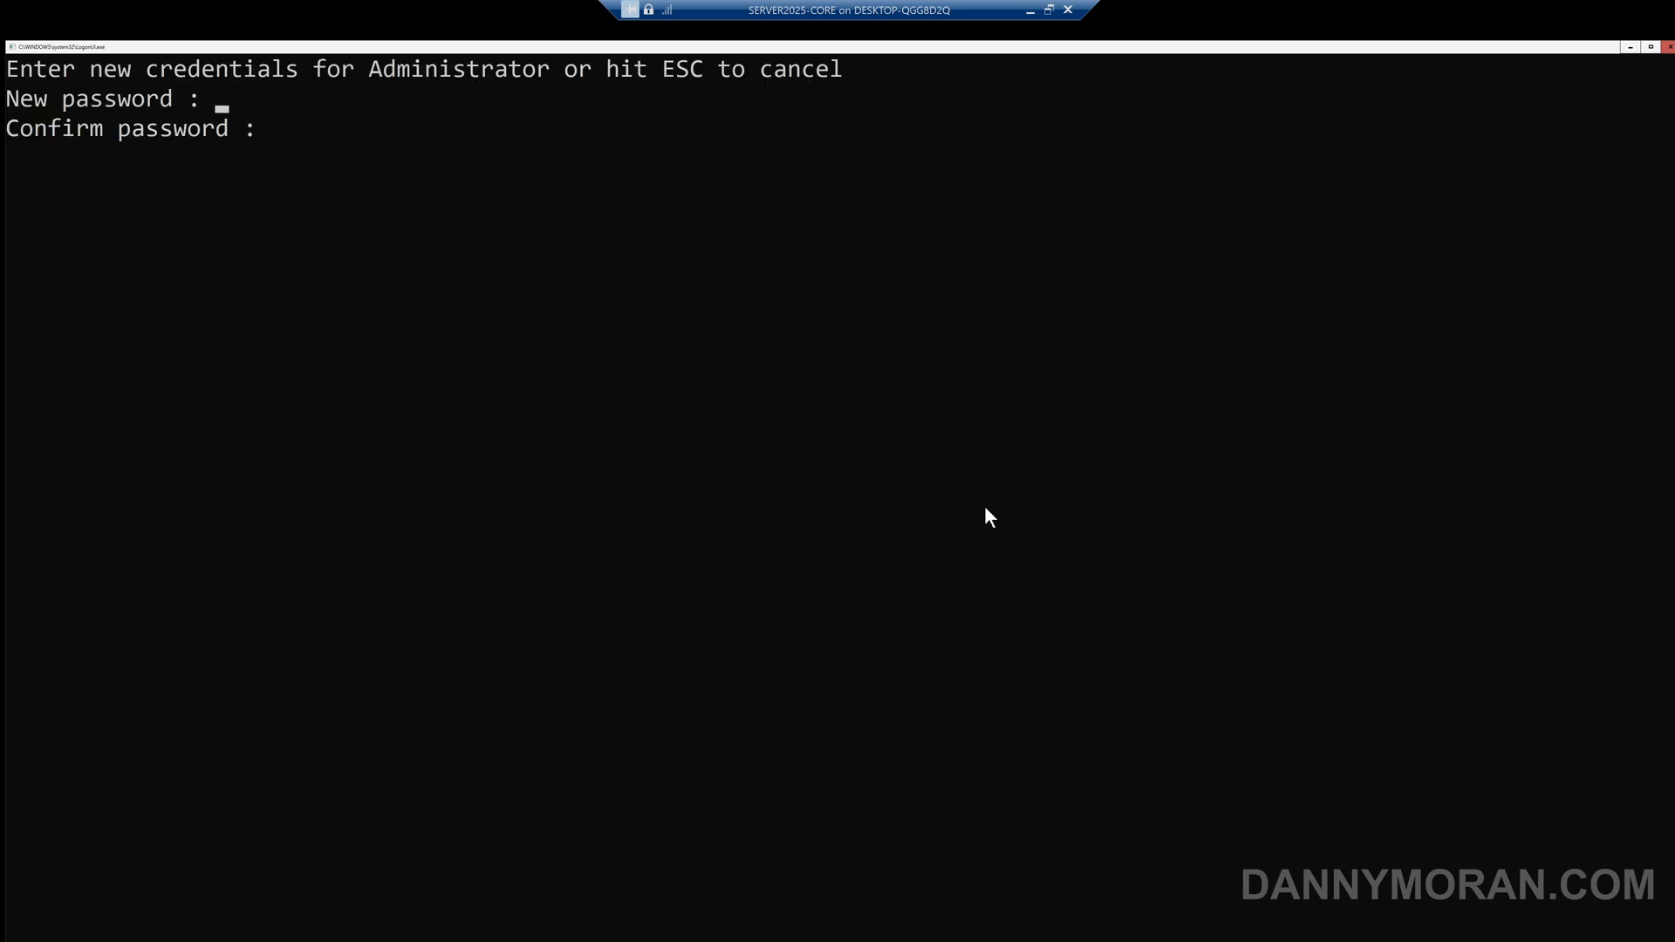
pyautogui.write('**********')
pyautogui.press('Return')
pyautogui.write('**********')
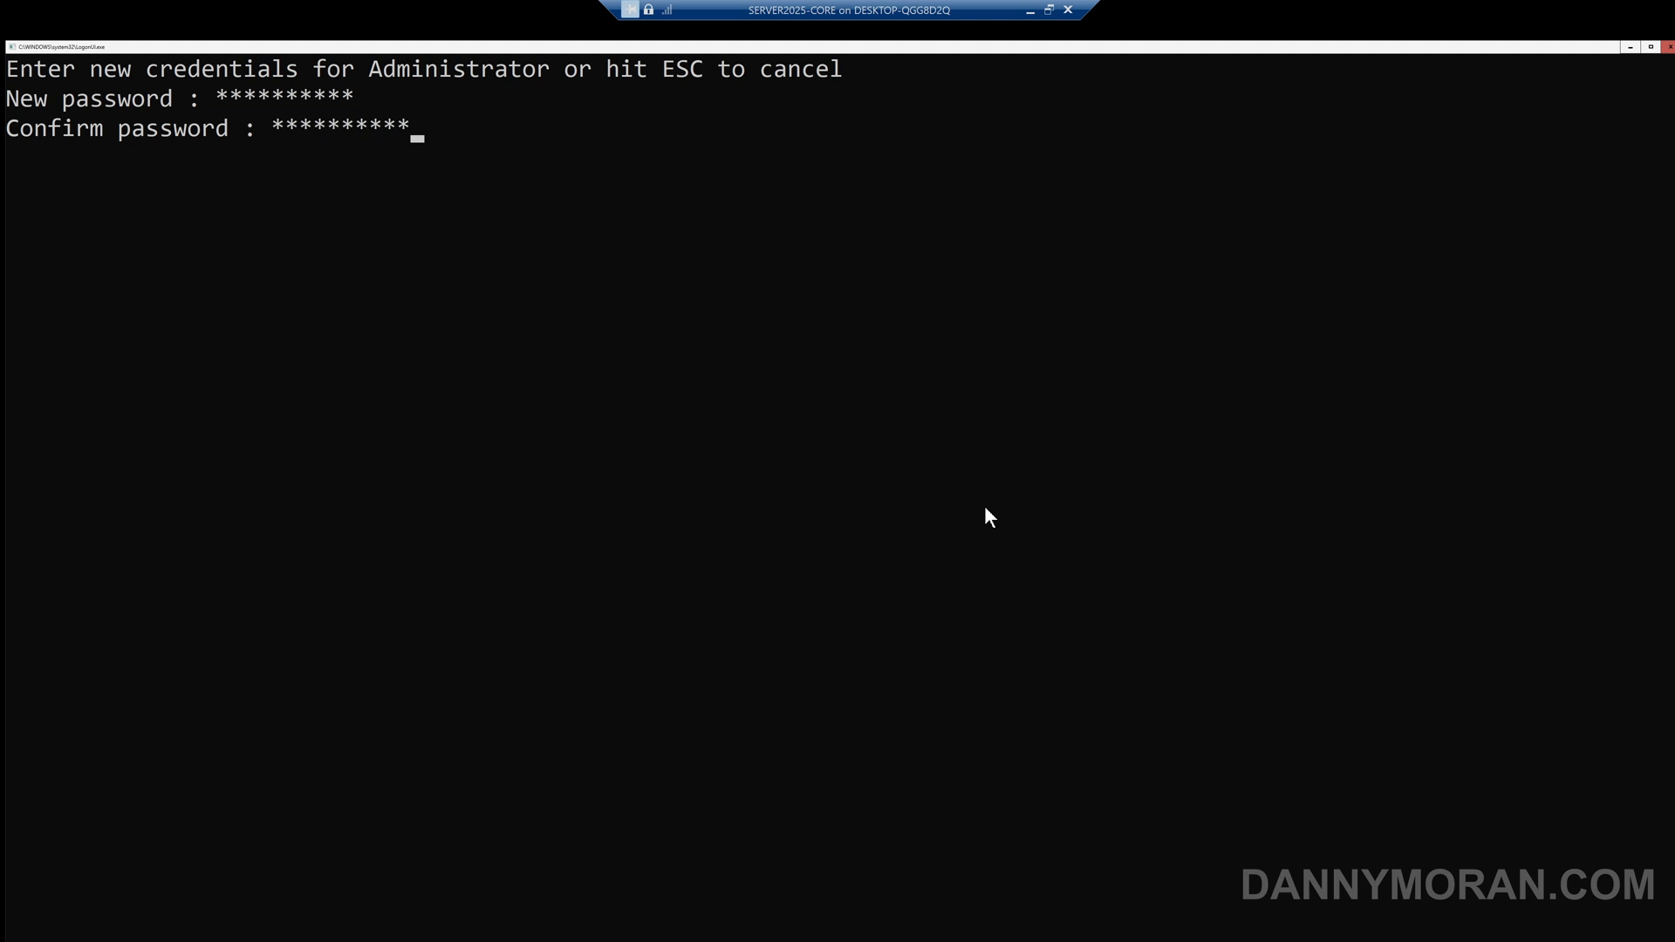
pyautogui.press('Return')
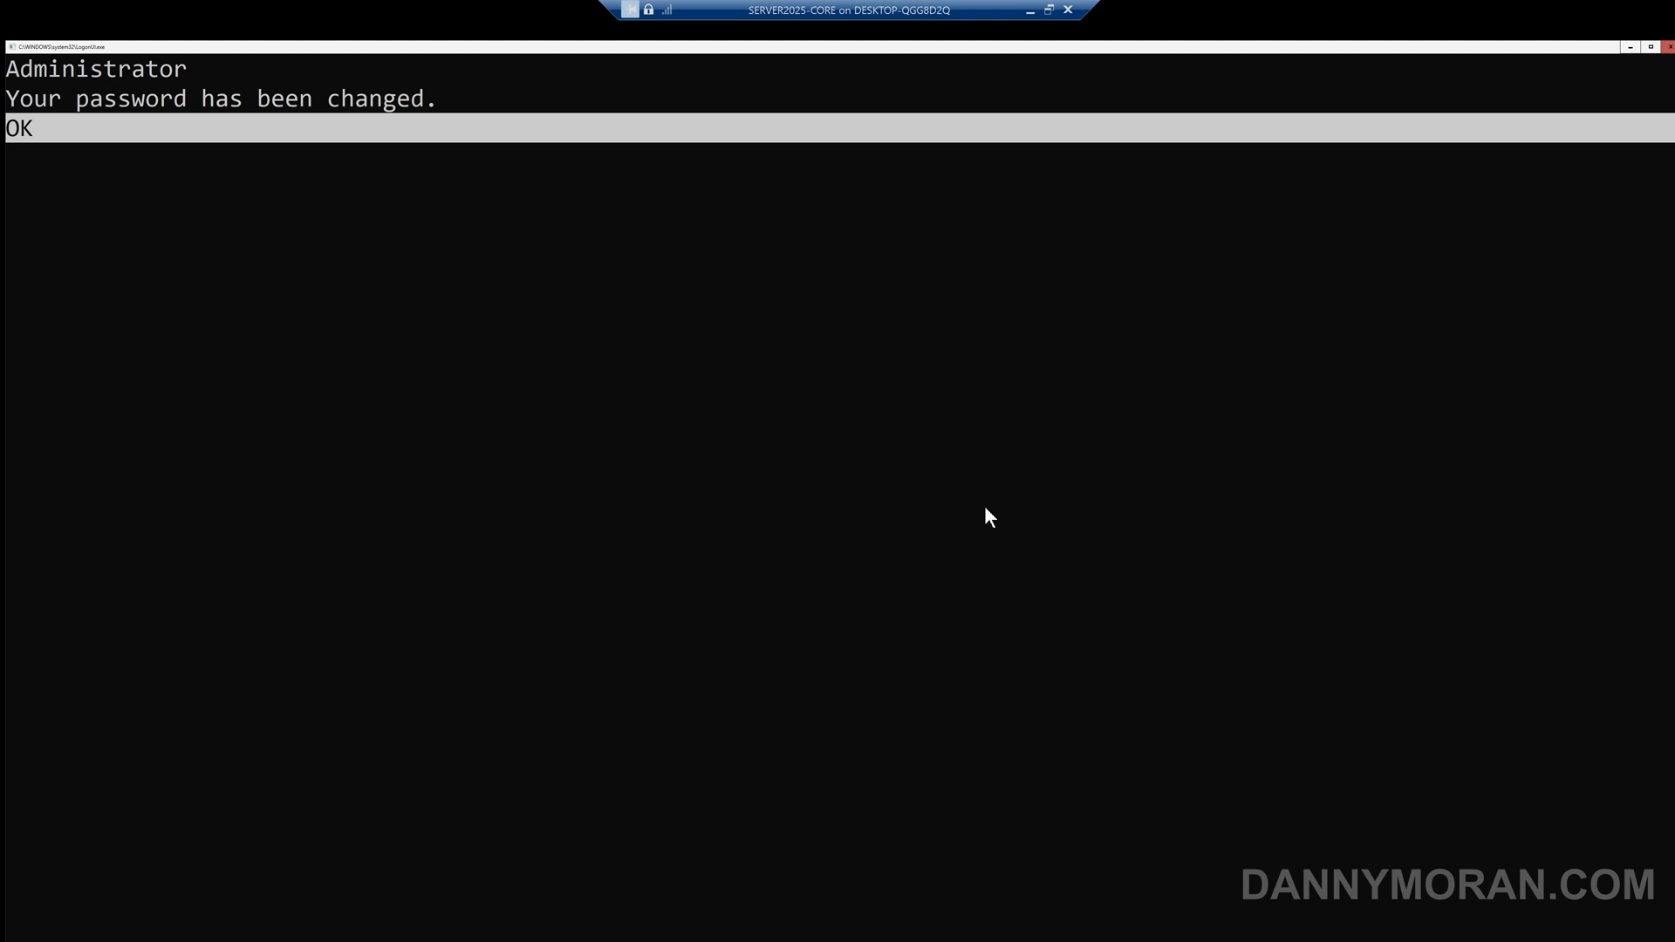
pyautogui.press('Return')
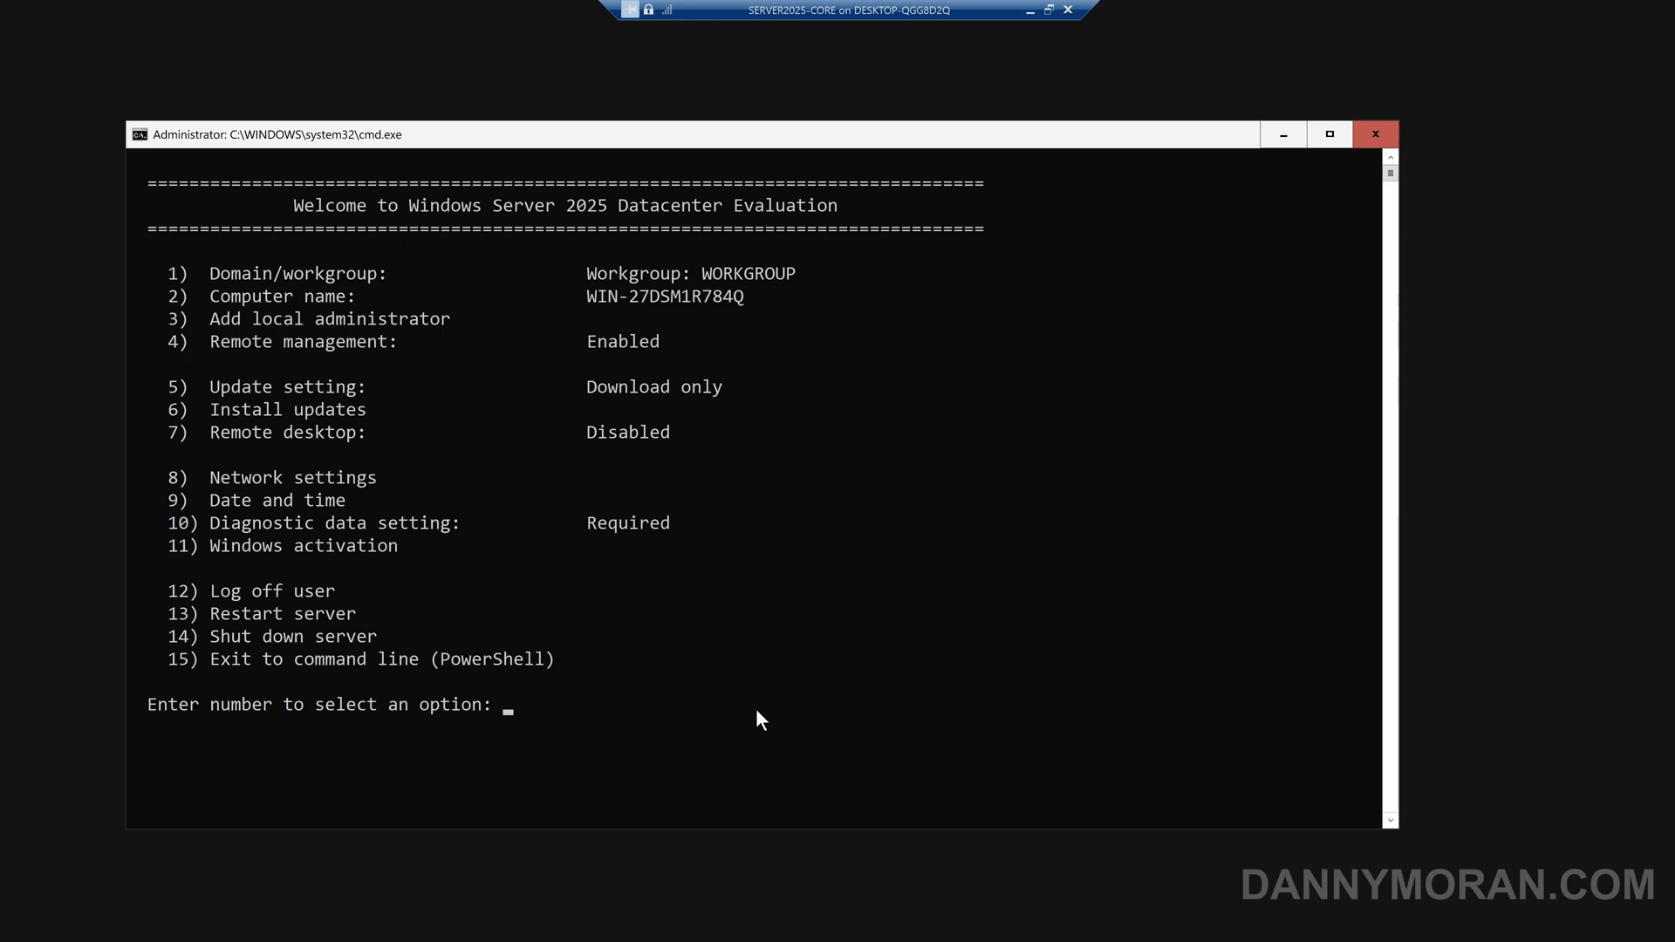
# Step: Choose SConfig option 1 to join a domain and enter the AD domain name
pyautogui.write('1')
pyautogui.press('Return')
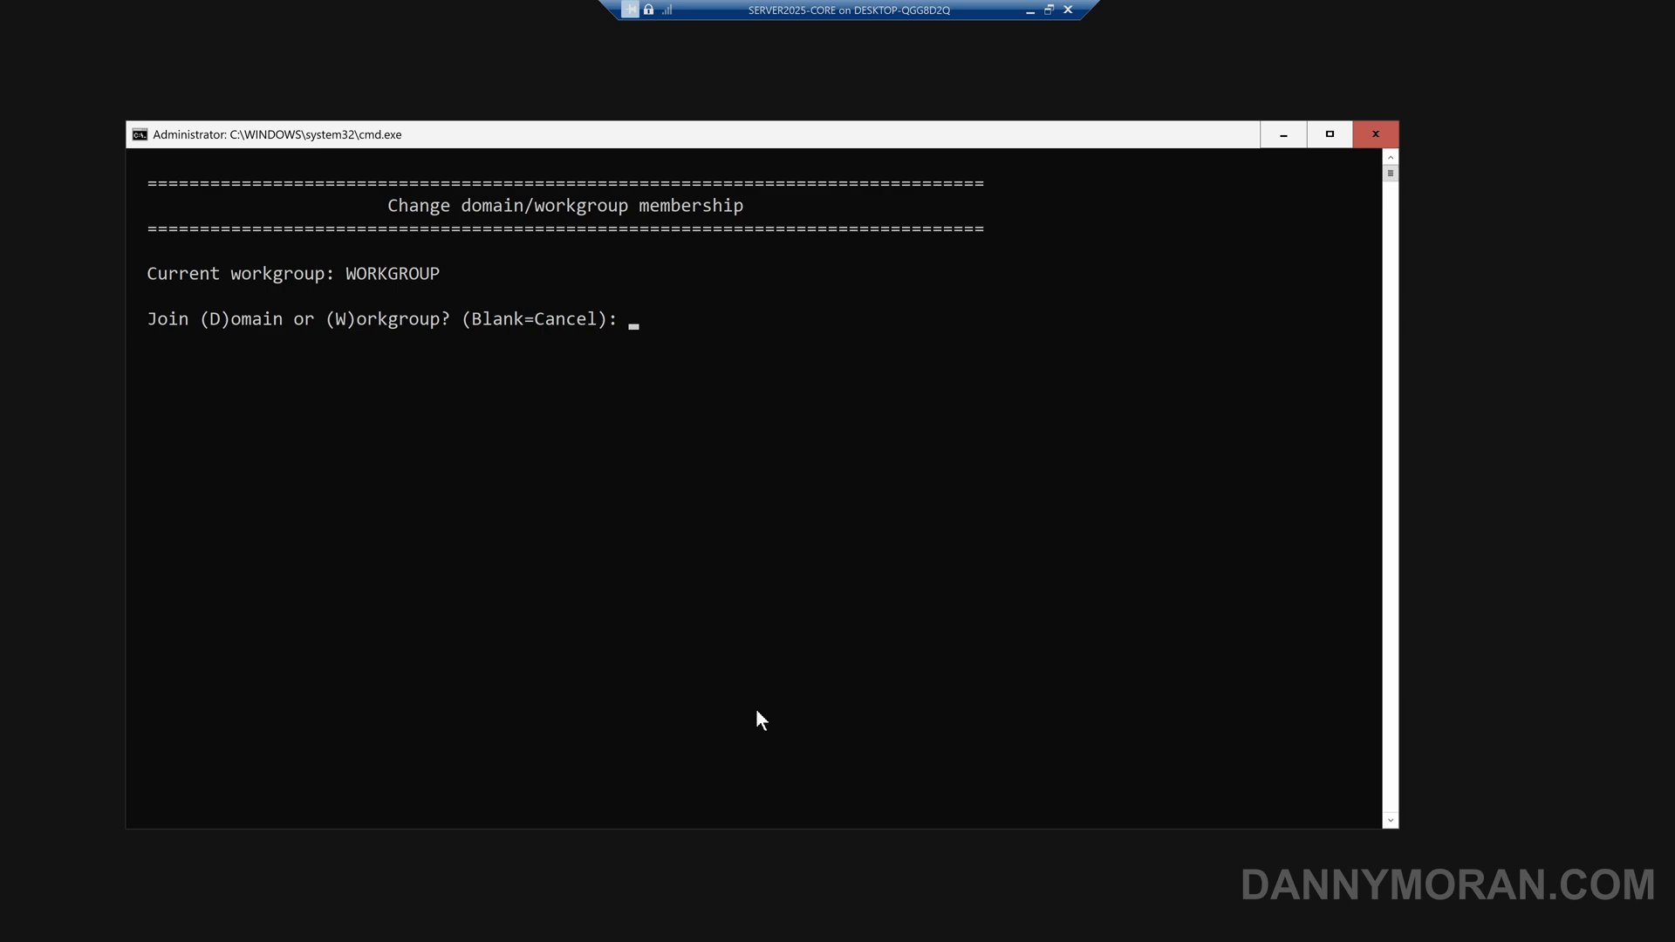
pyautogui.write('d')
pyautogui.press('Return')
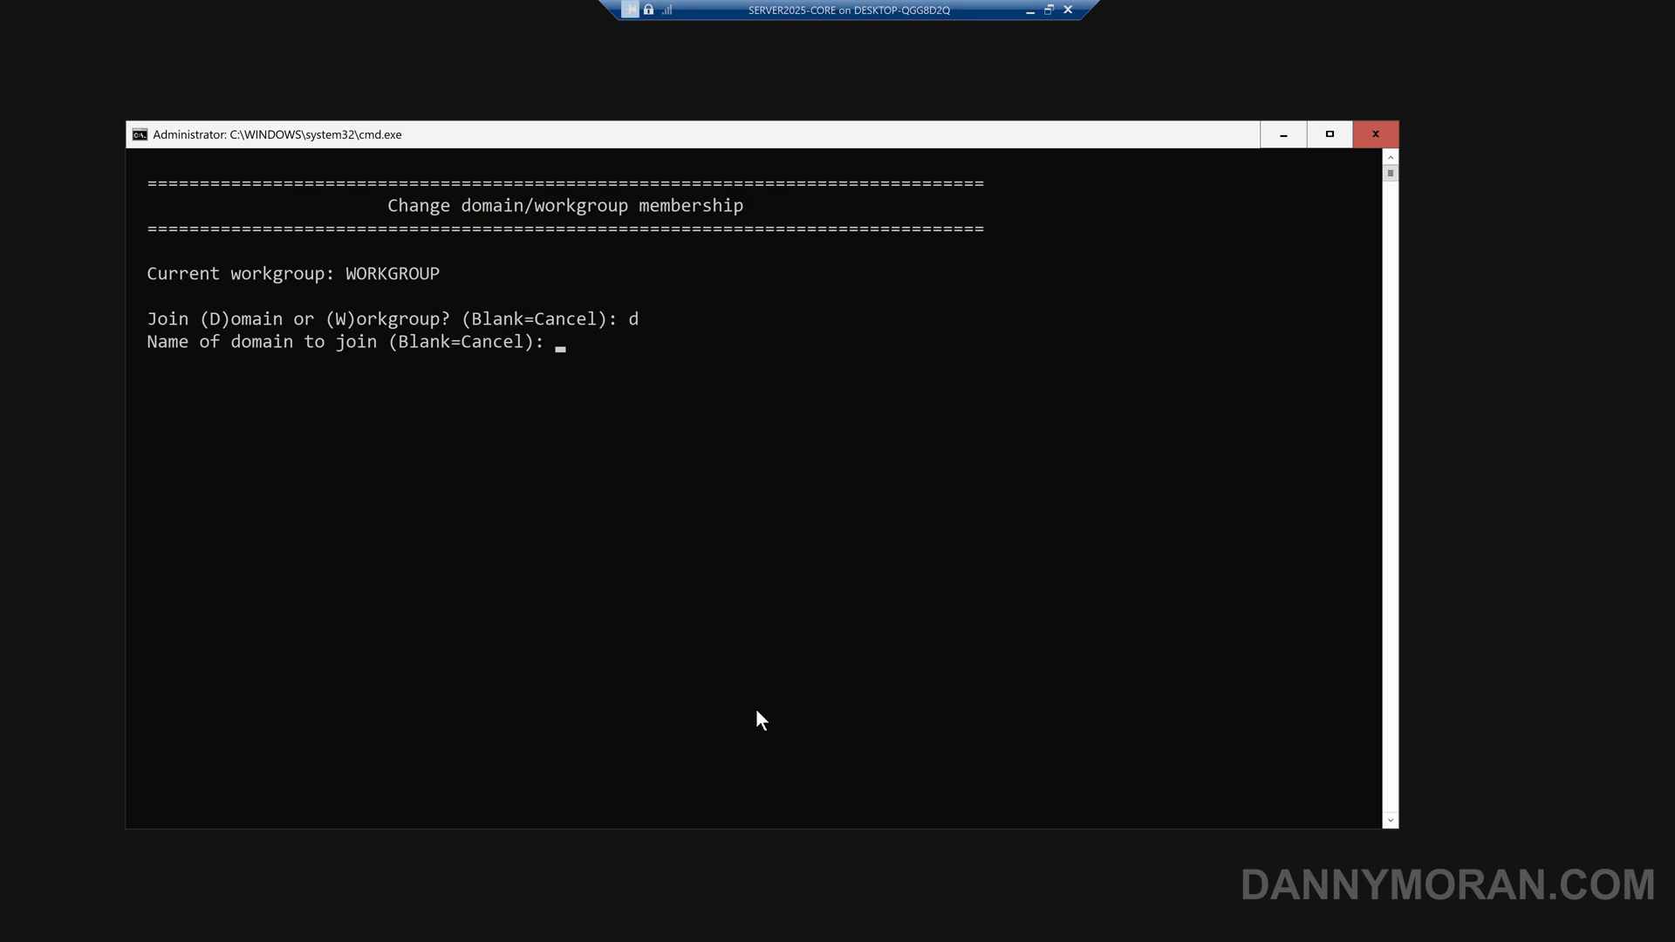
pyautogui.write('ad.dannymoran.com')
pyautogui.press('Return')
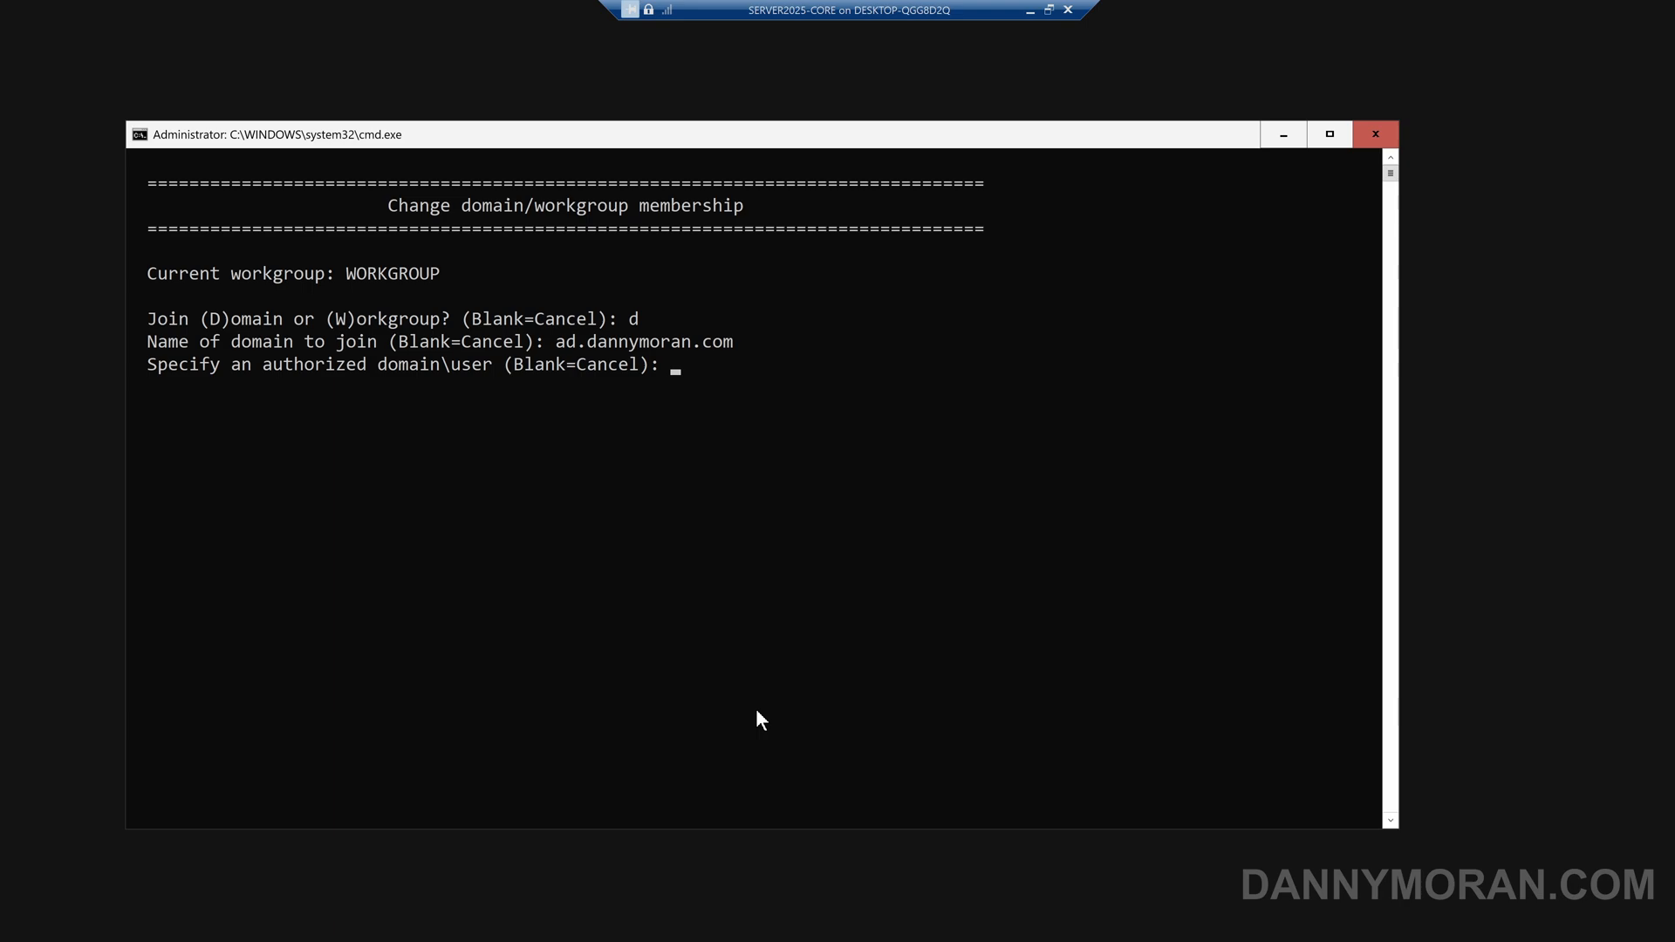
# Step: Authorize the domain join as AD\Administrator with the domain administrator password
pyautogui.write('AD\\Administrator')
pyautogui.press('Return')
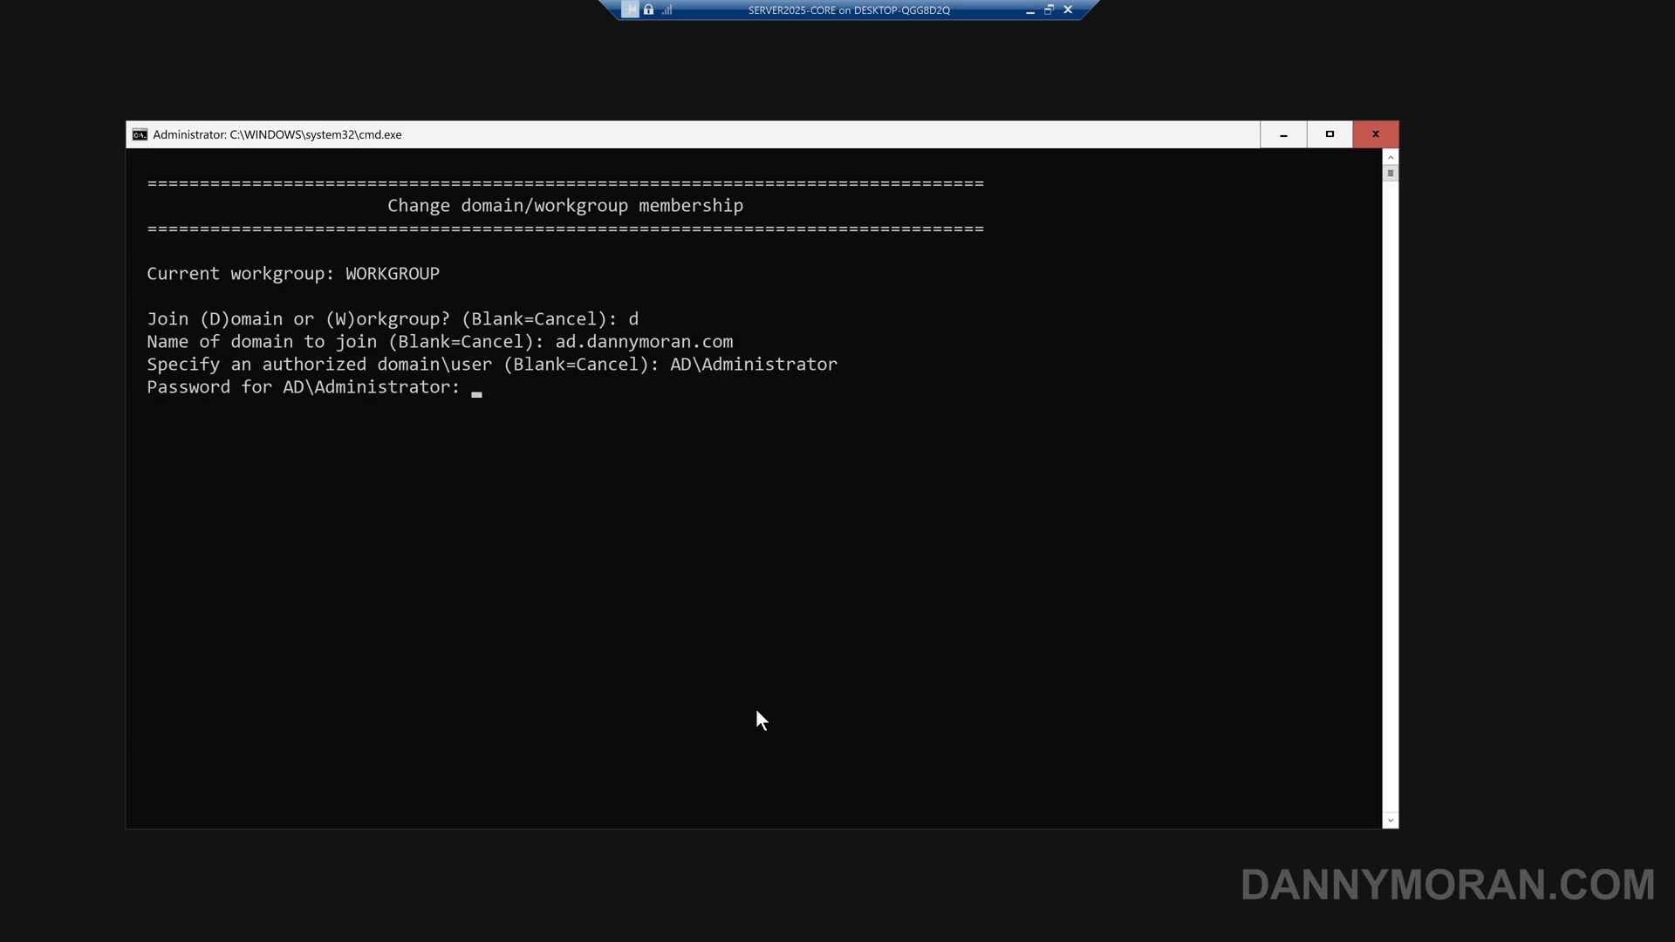
pyautogui.write('**********')
pyautogui.press('Return')
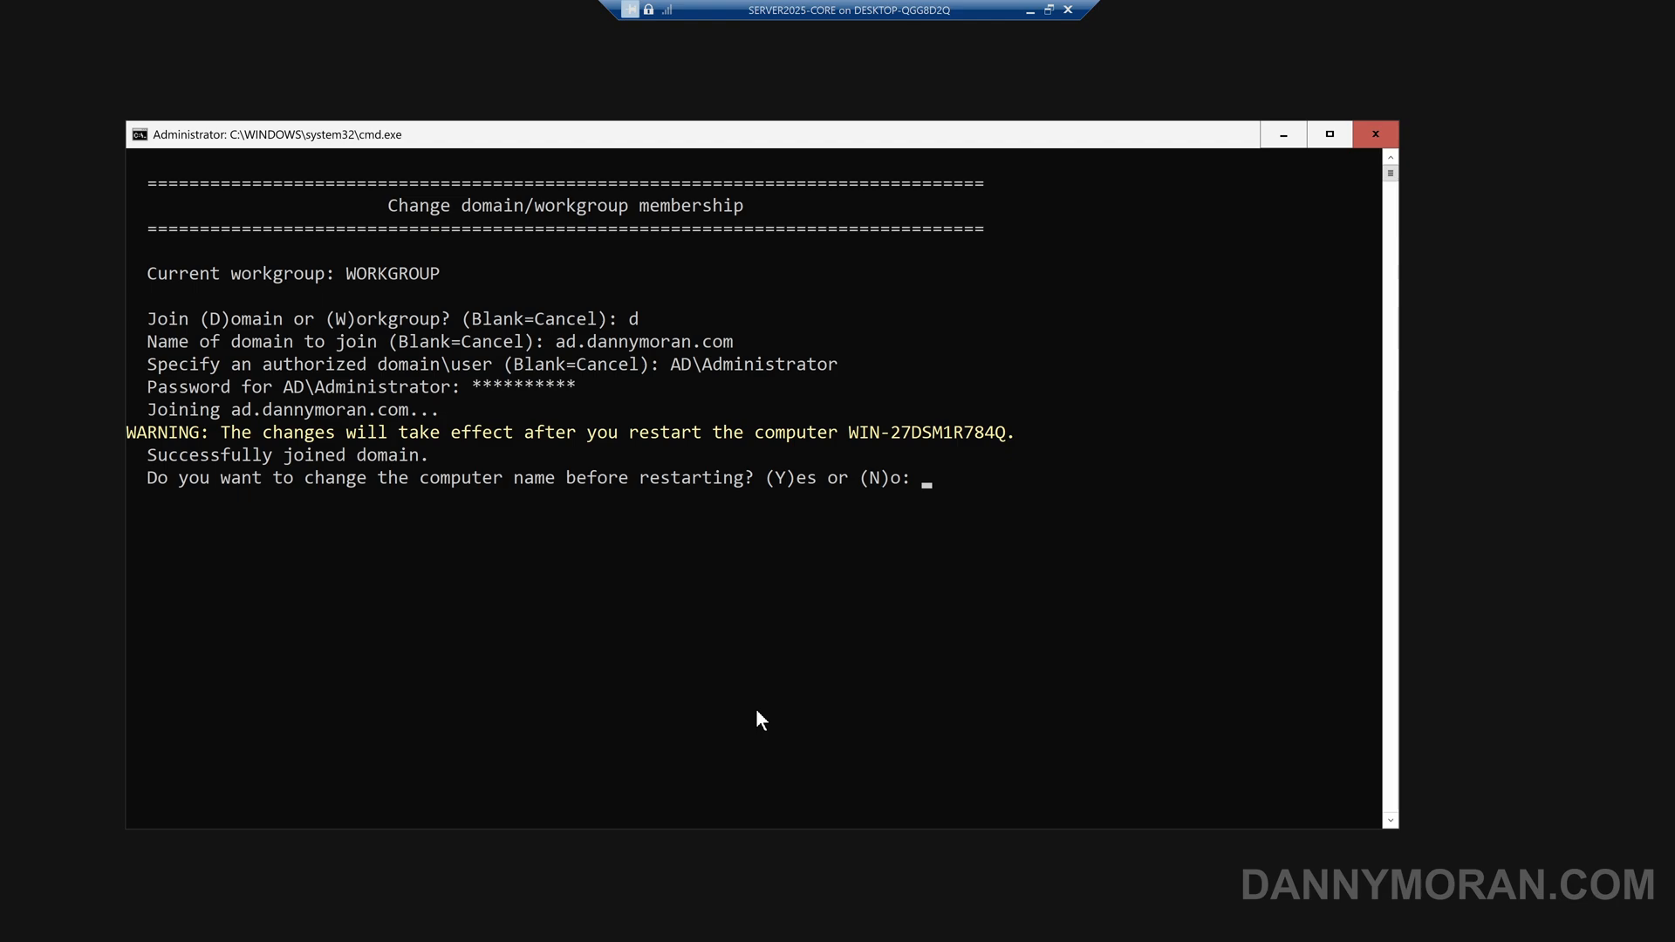
# Step: Rename the computer to SERVER2025CORE with domain credentials and restart the server now
pyautogui.write('y')
pyautogui.press('Return')
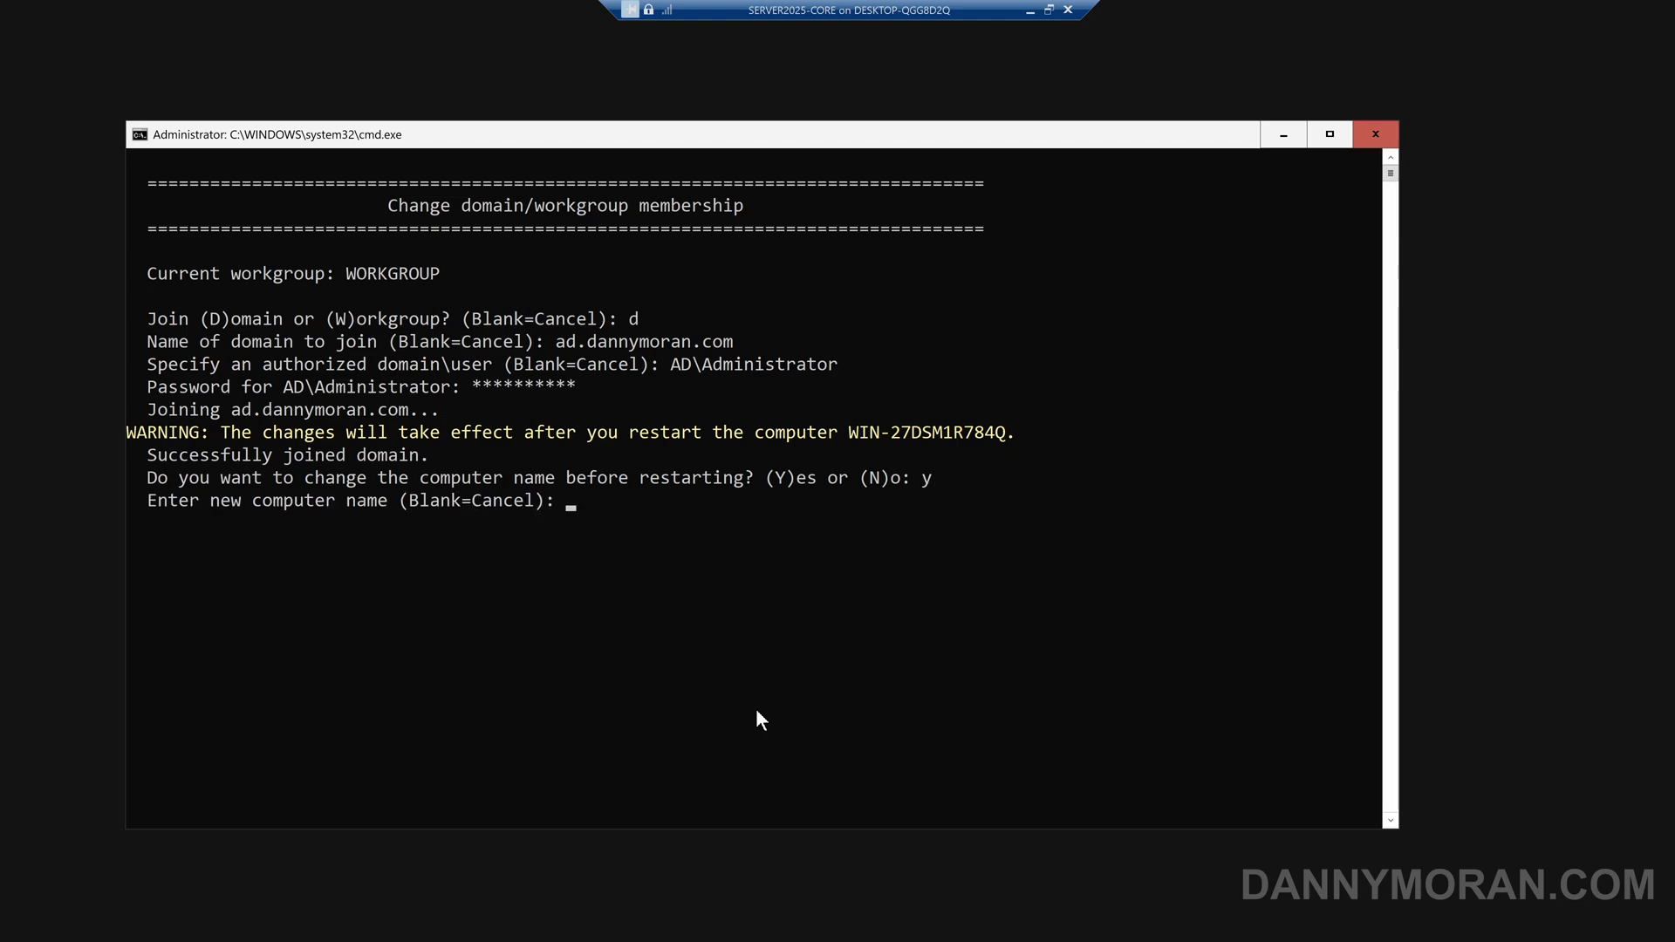
pyautogui.write('SERVER')
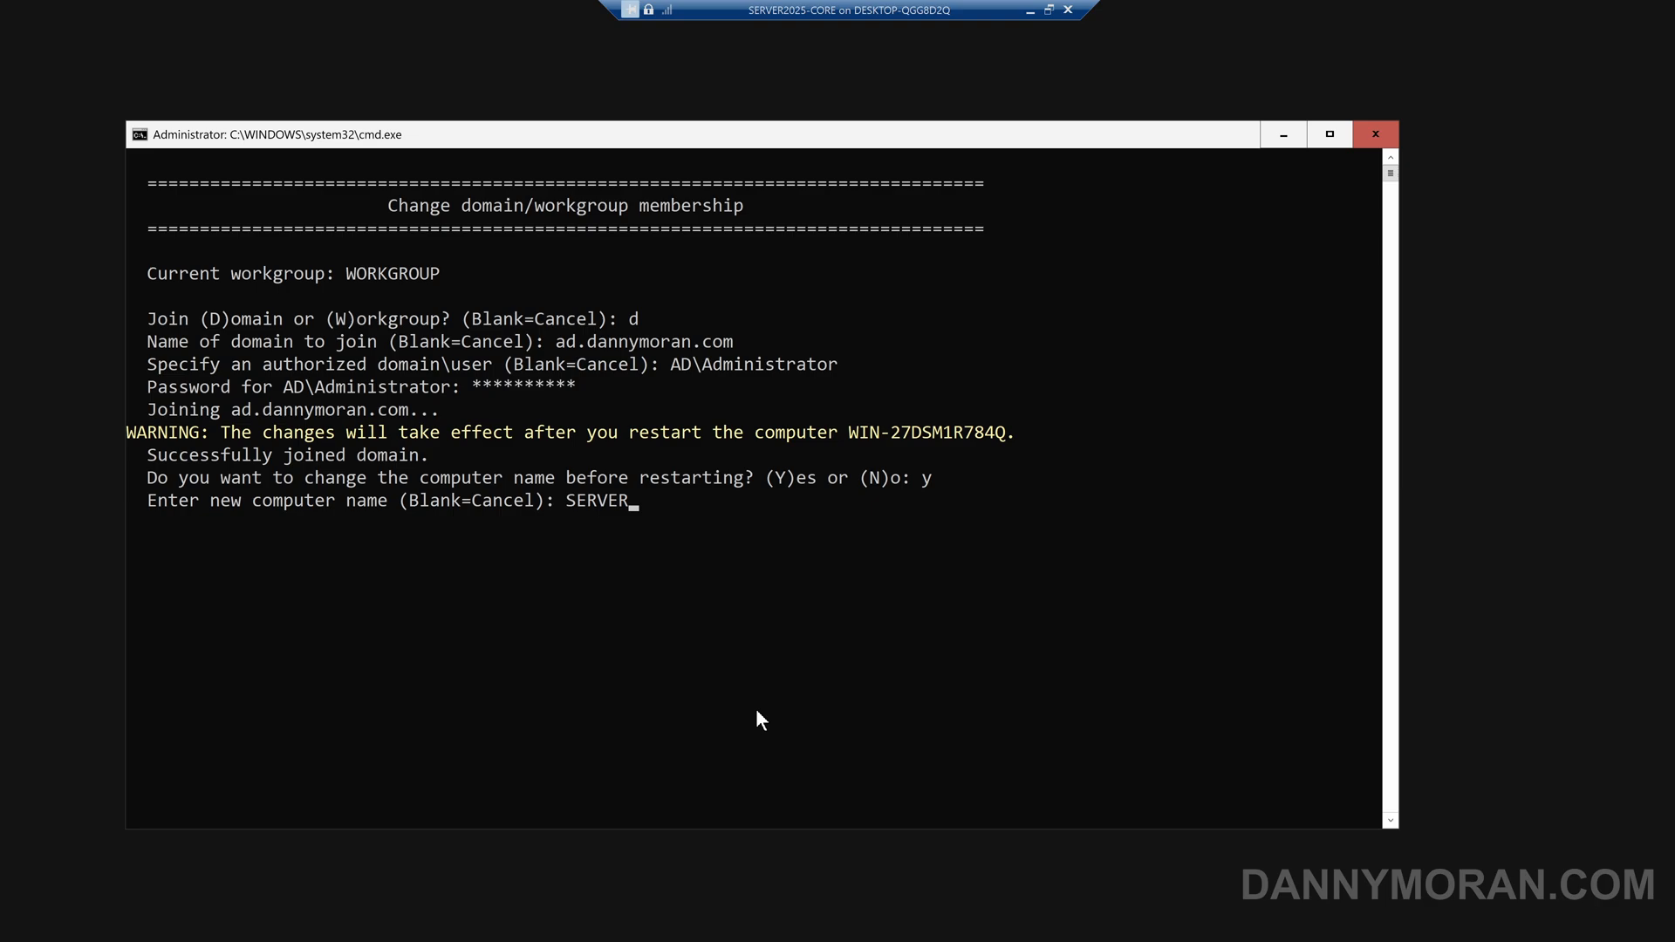
pyautogui.write('2025CORE')
pyautogui.press('Return')
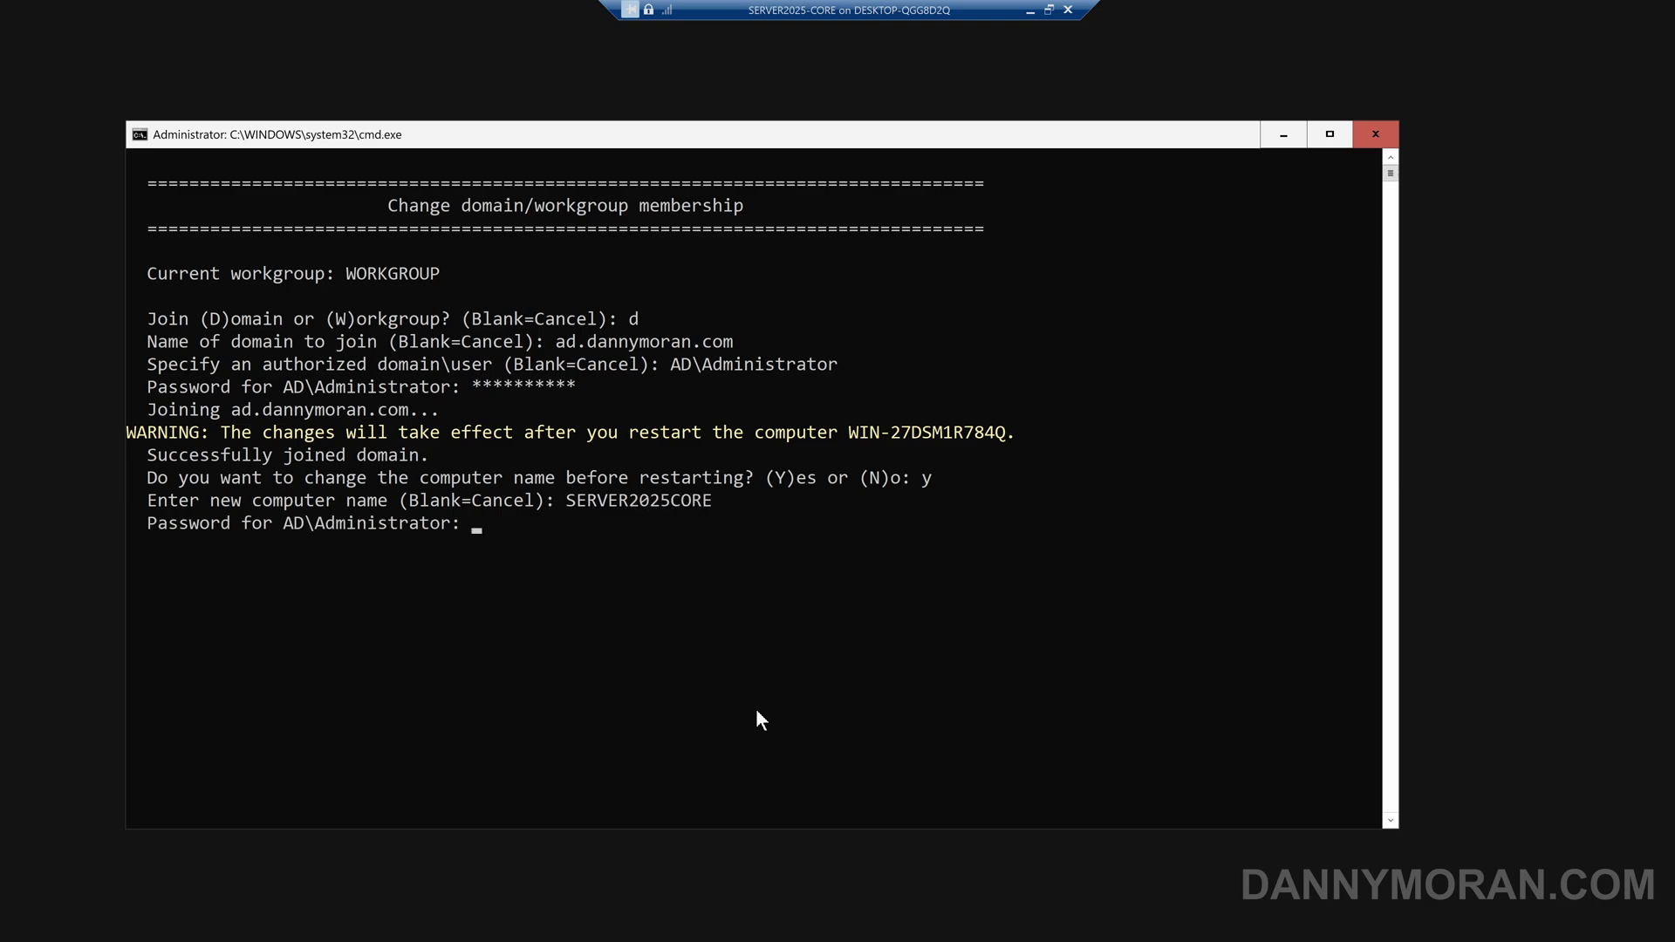
pyautogui.write('**********')
pyautogui.press('Return')
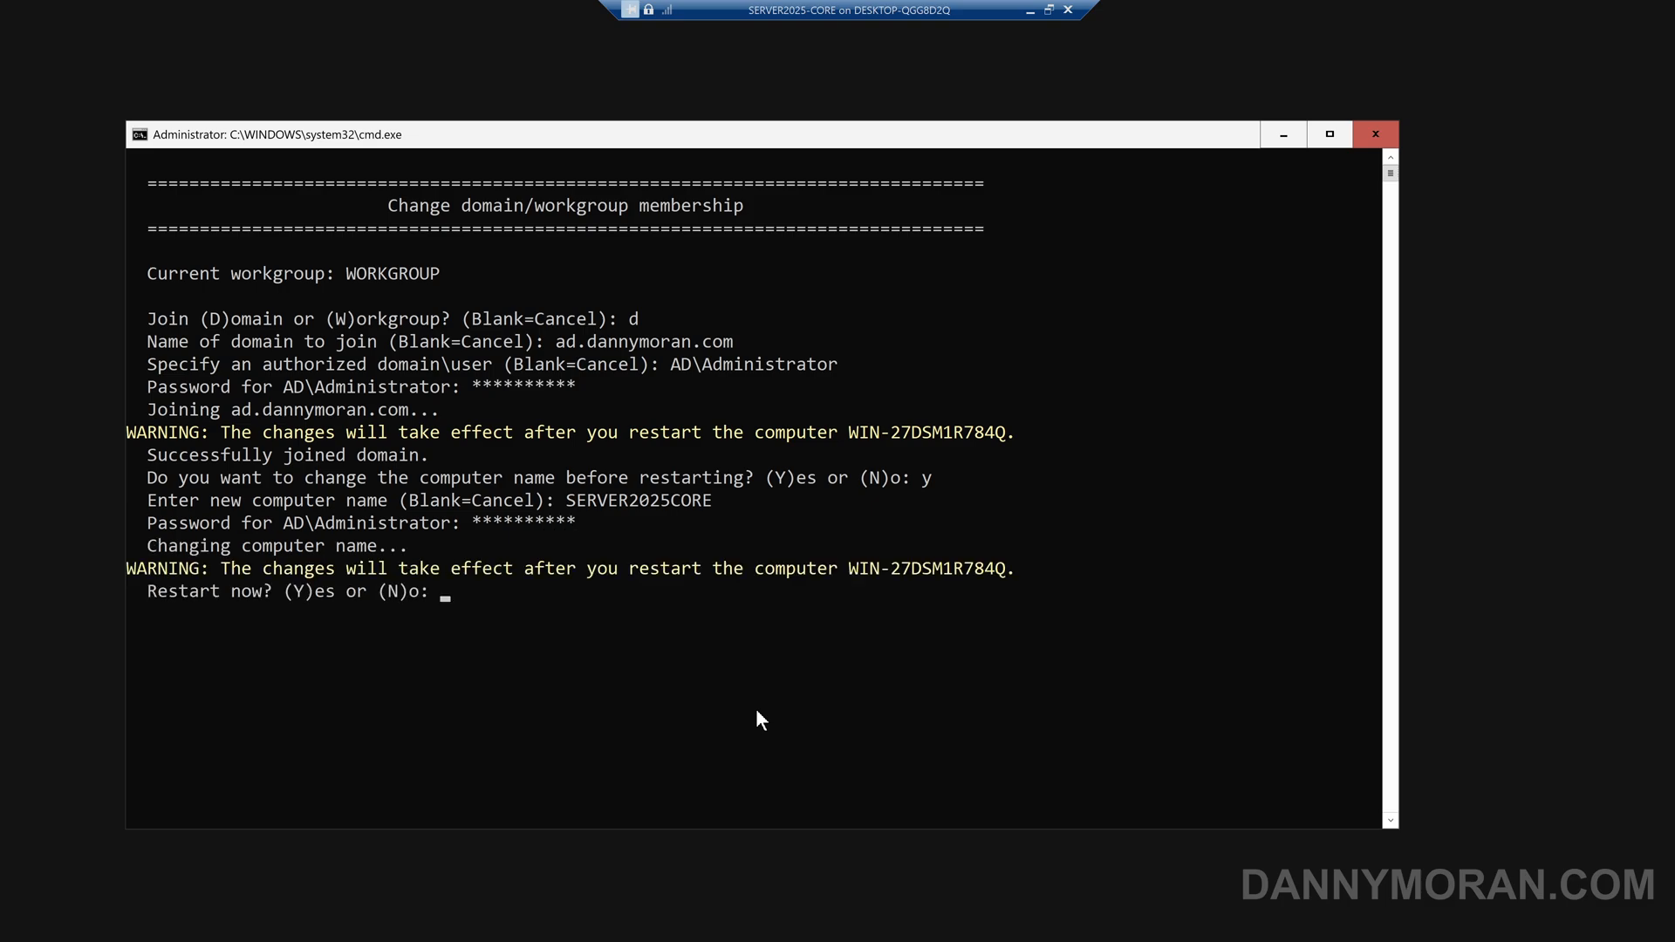
pyautogui.write('y')
pyautogui.press('Return')
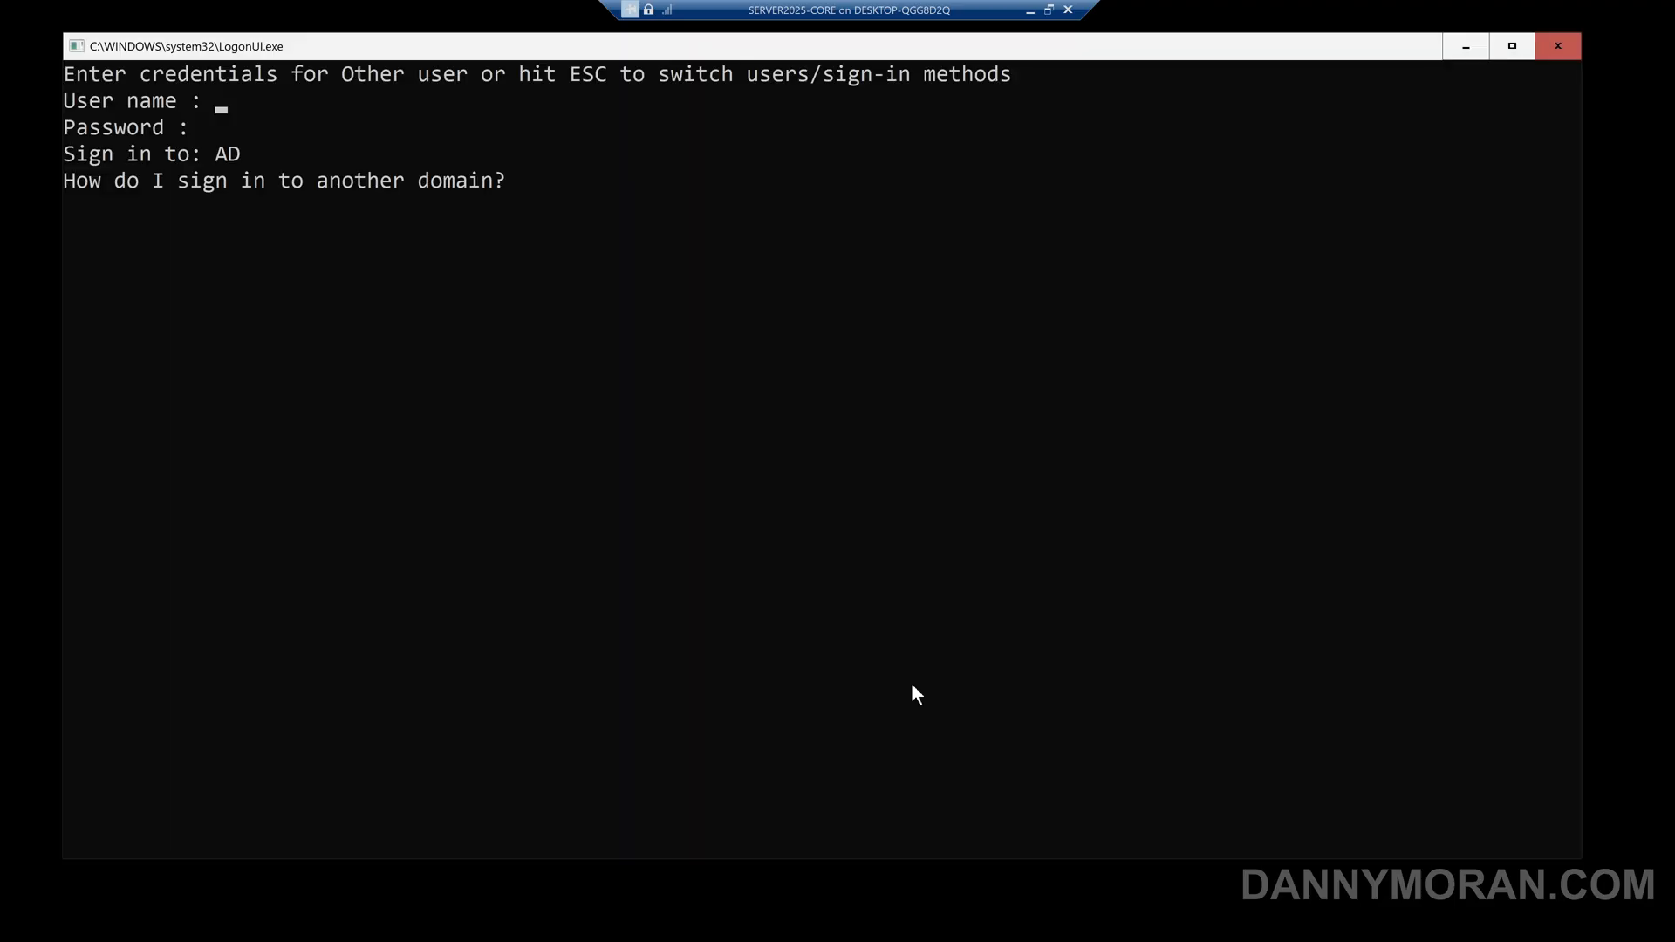
# Step: Sign in as AD\Administrator with the domain administrator password
pyautogui.write('AD\\Administrator')
pyautogui.press('Return')
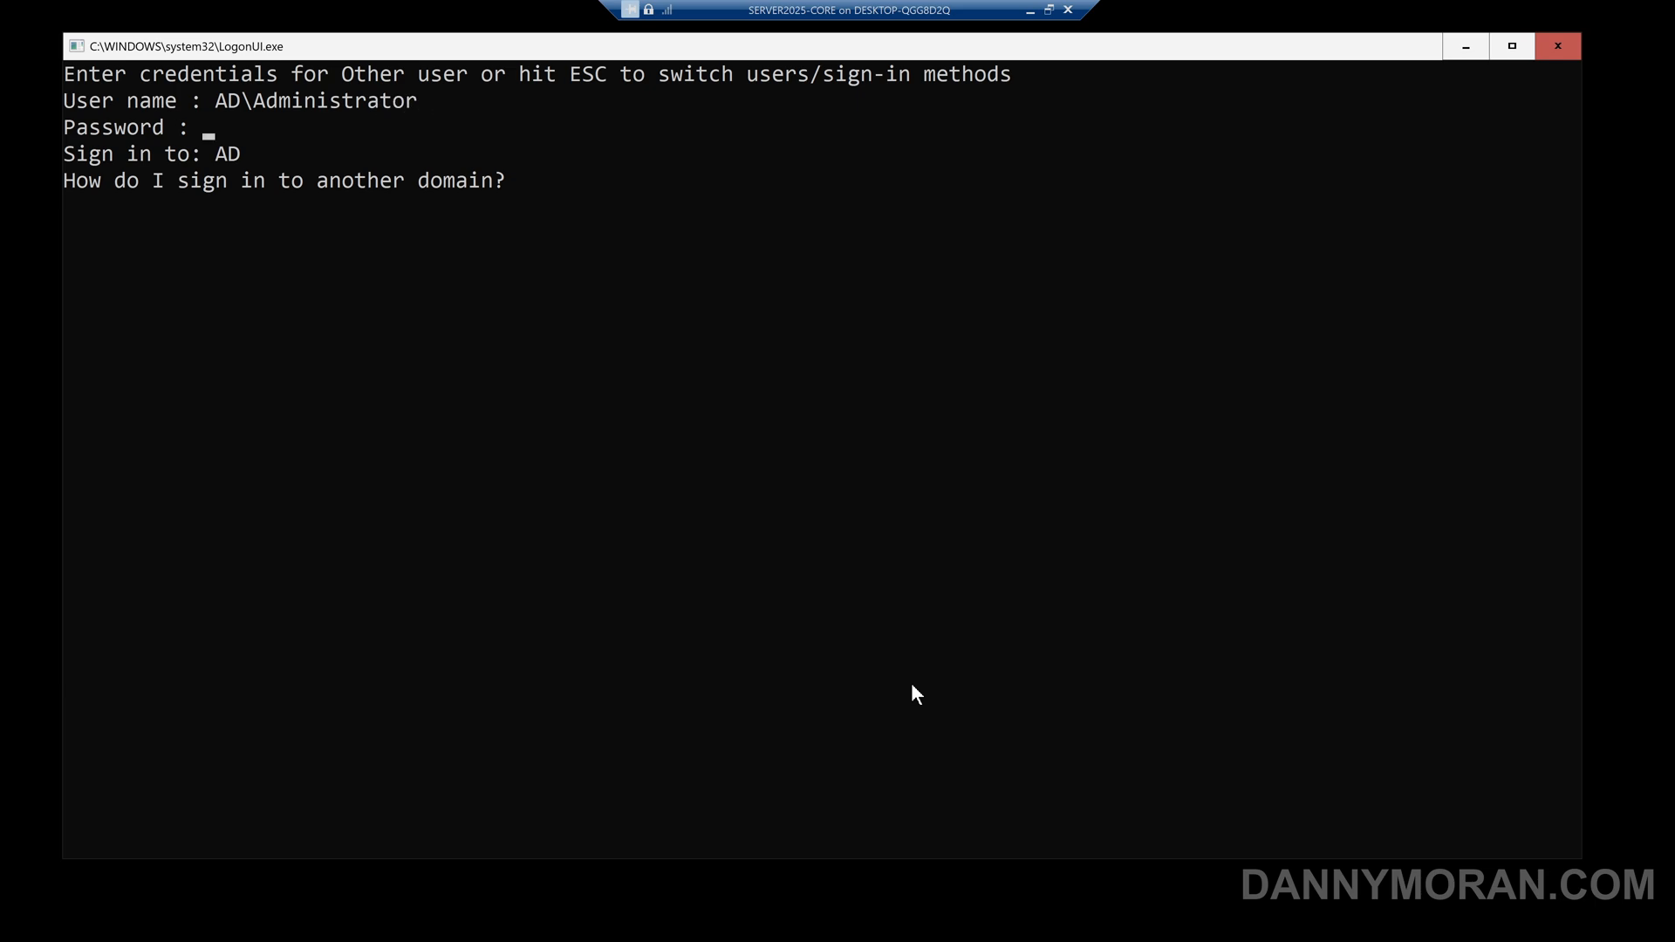
pyautogui.write('********')
pyautogui.press('Return')
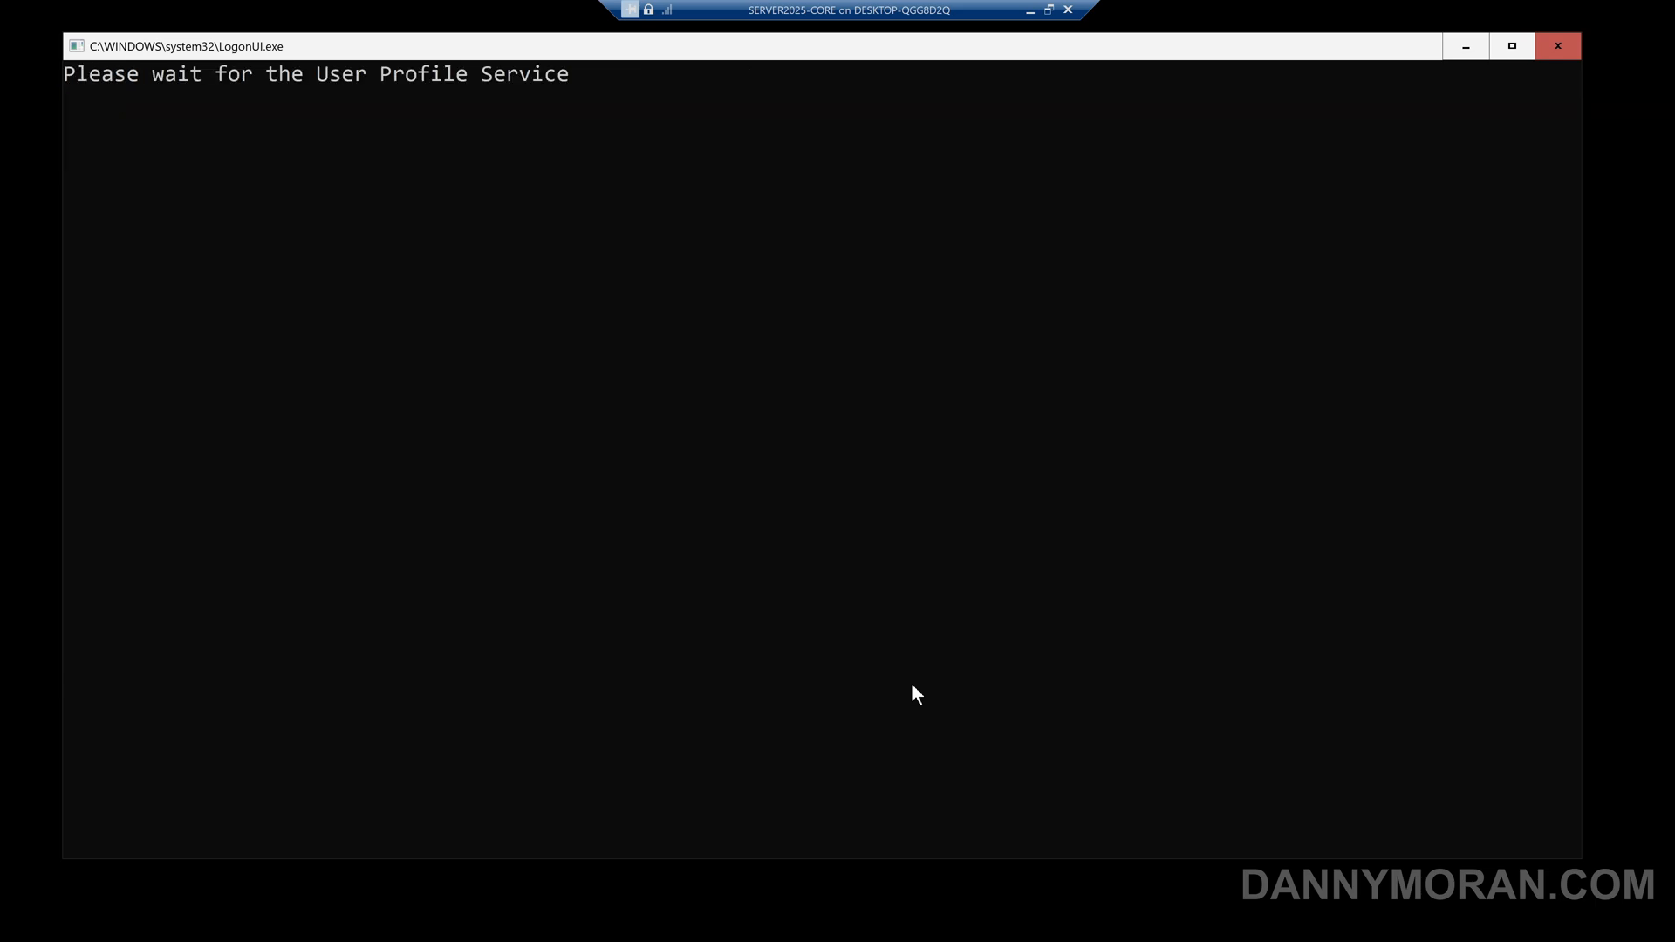